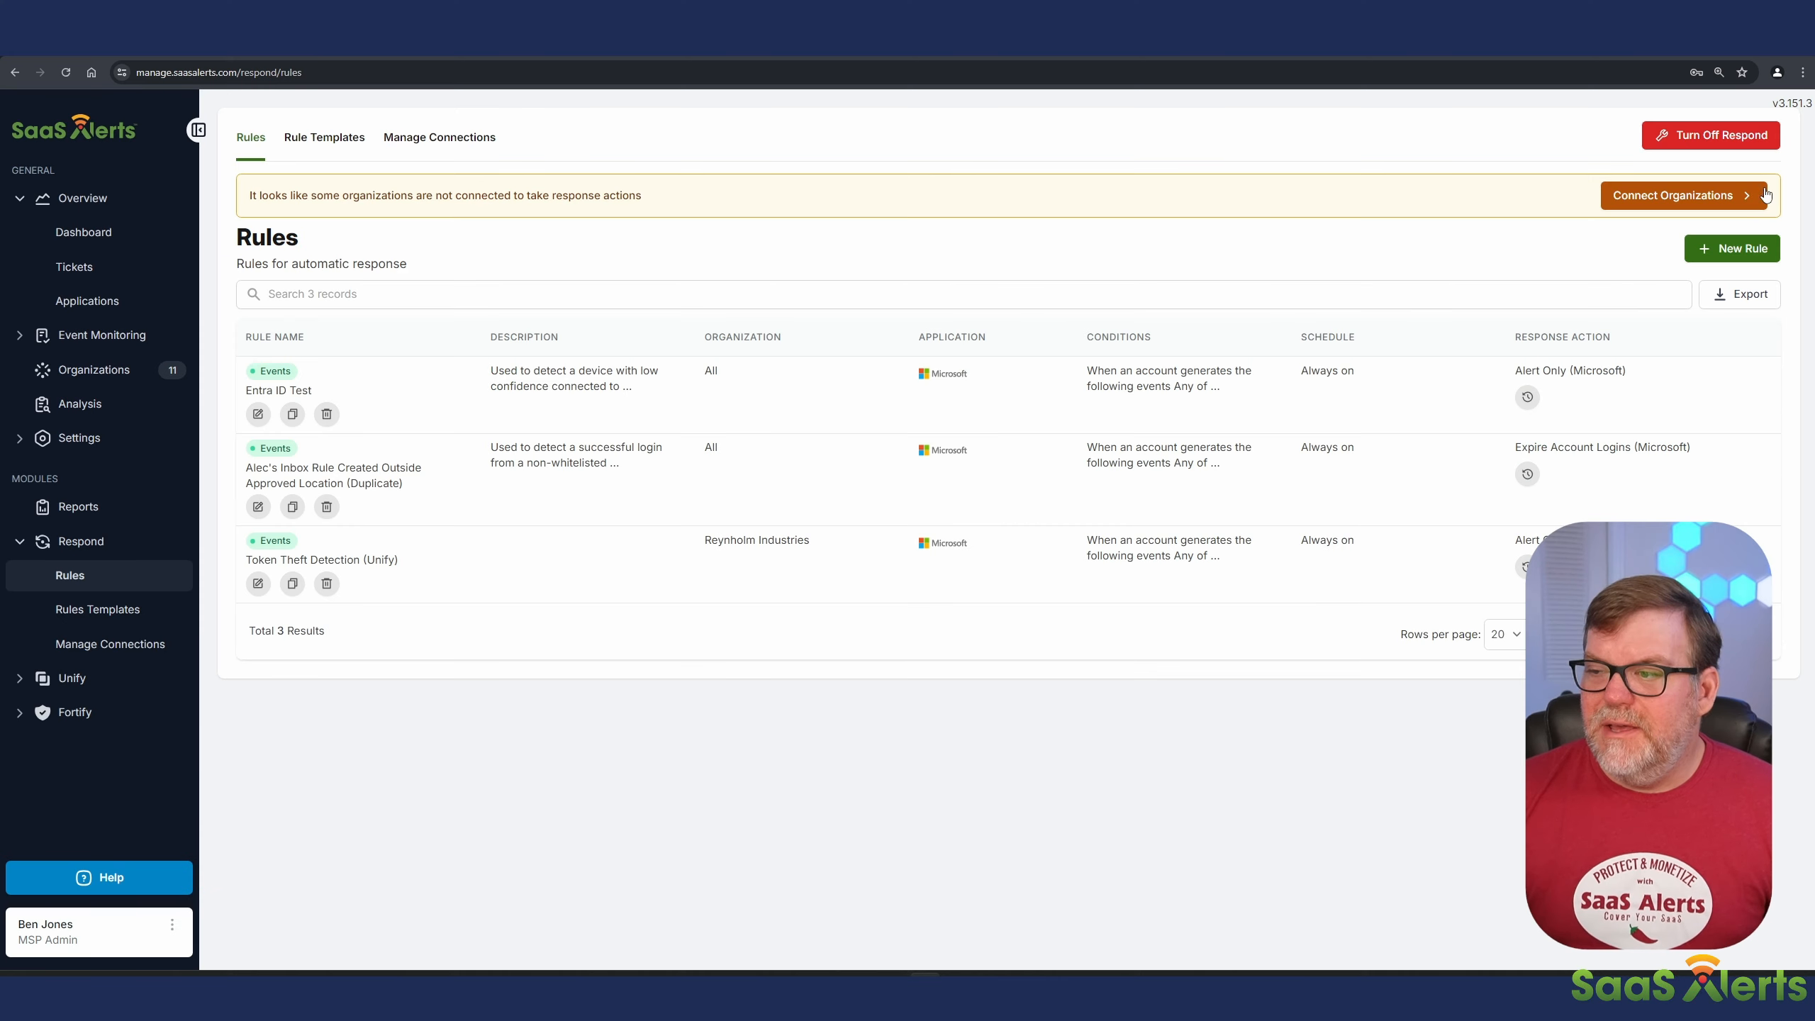
# Step: Create a new rule named "Honey pot" with the description "This rule detects file activity when it comes to certain file names."
pyautogui.click(1750, 248)
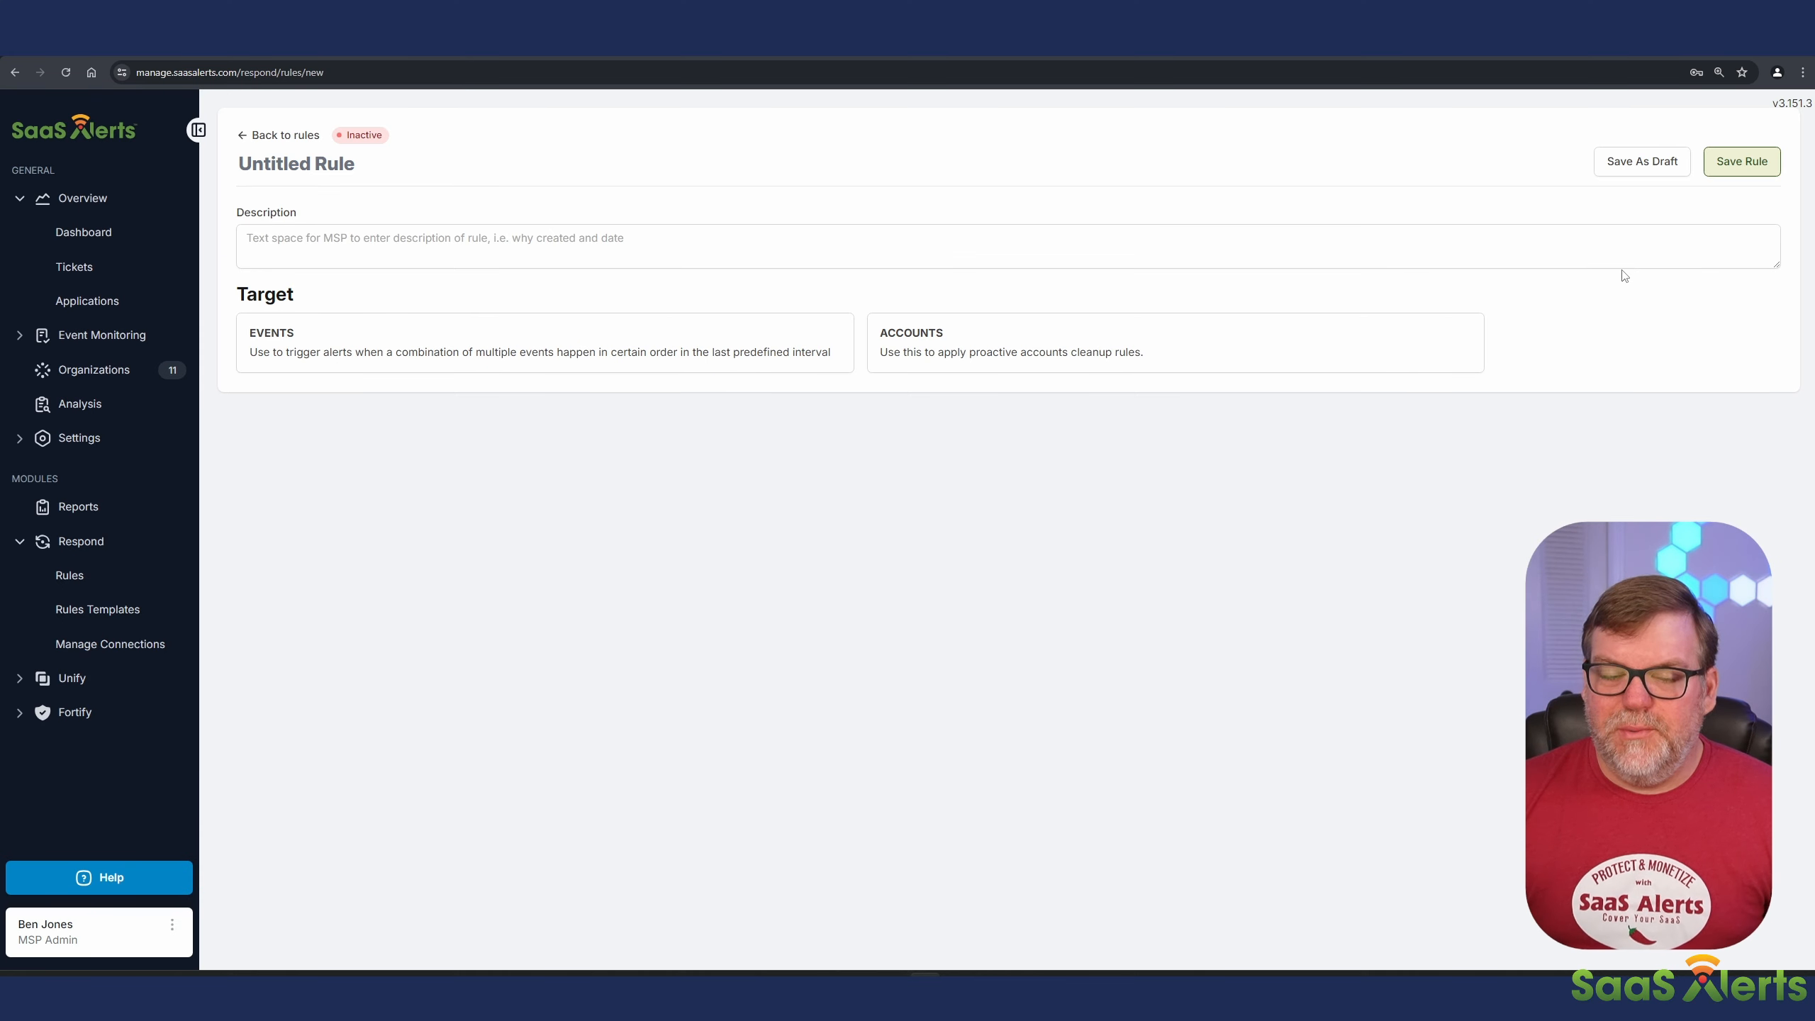
pyautogui.click(313, 159)
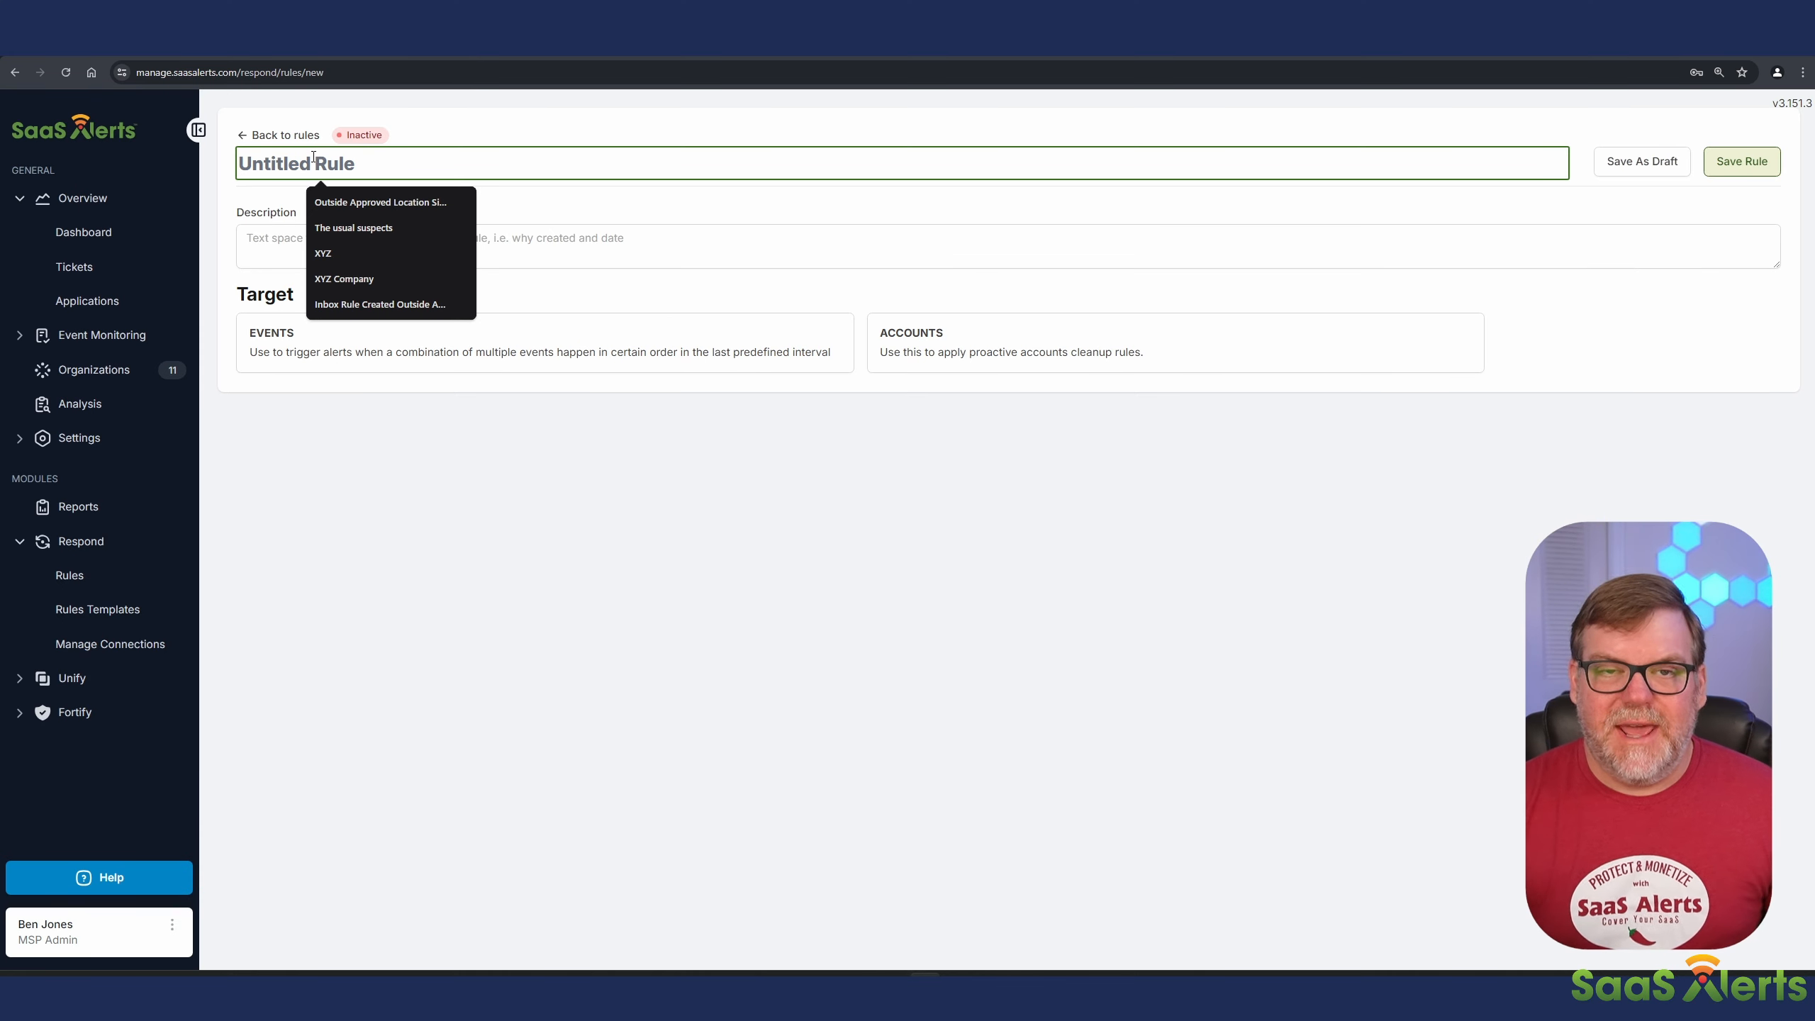
pyautogui.write('Honey p')
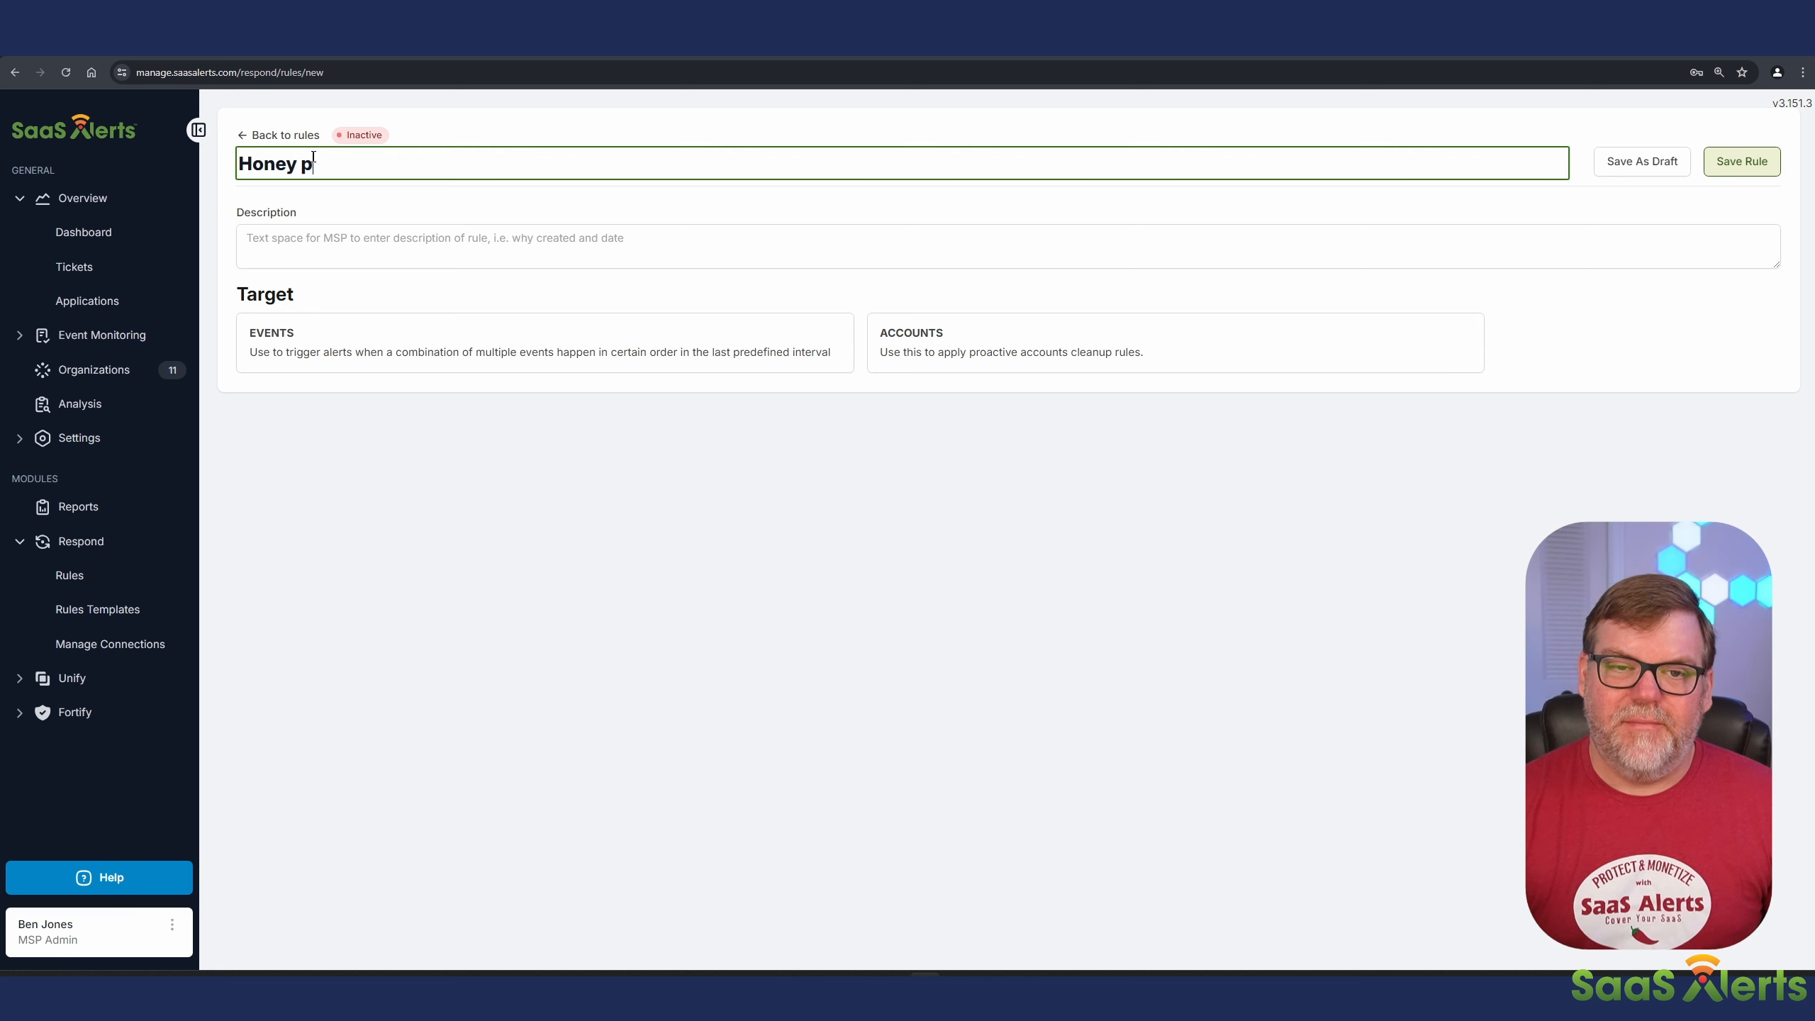
pyautogui.write('ot')
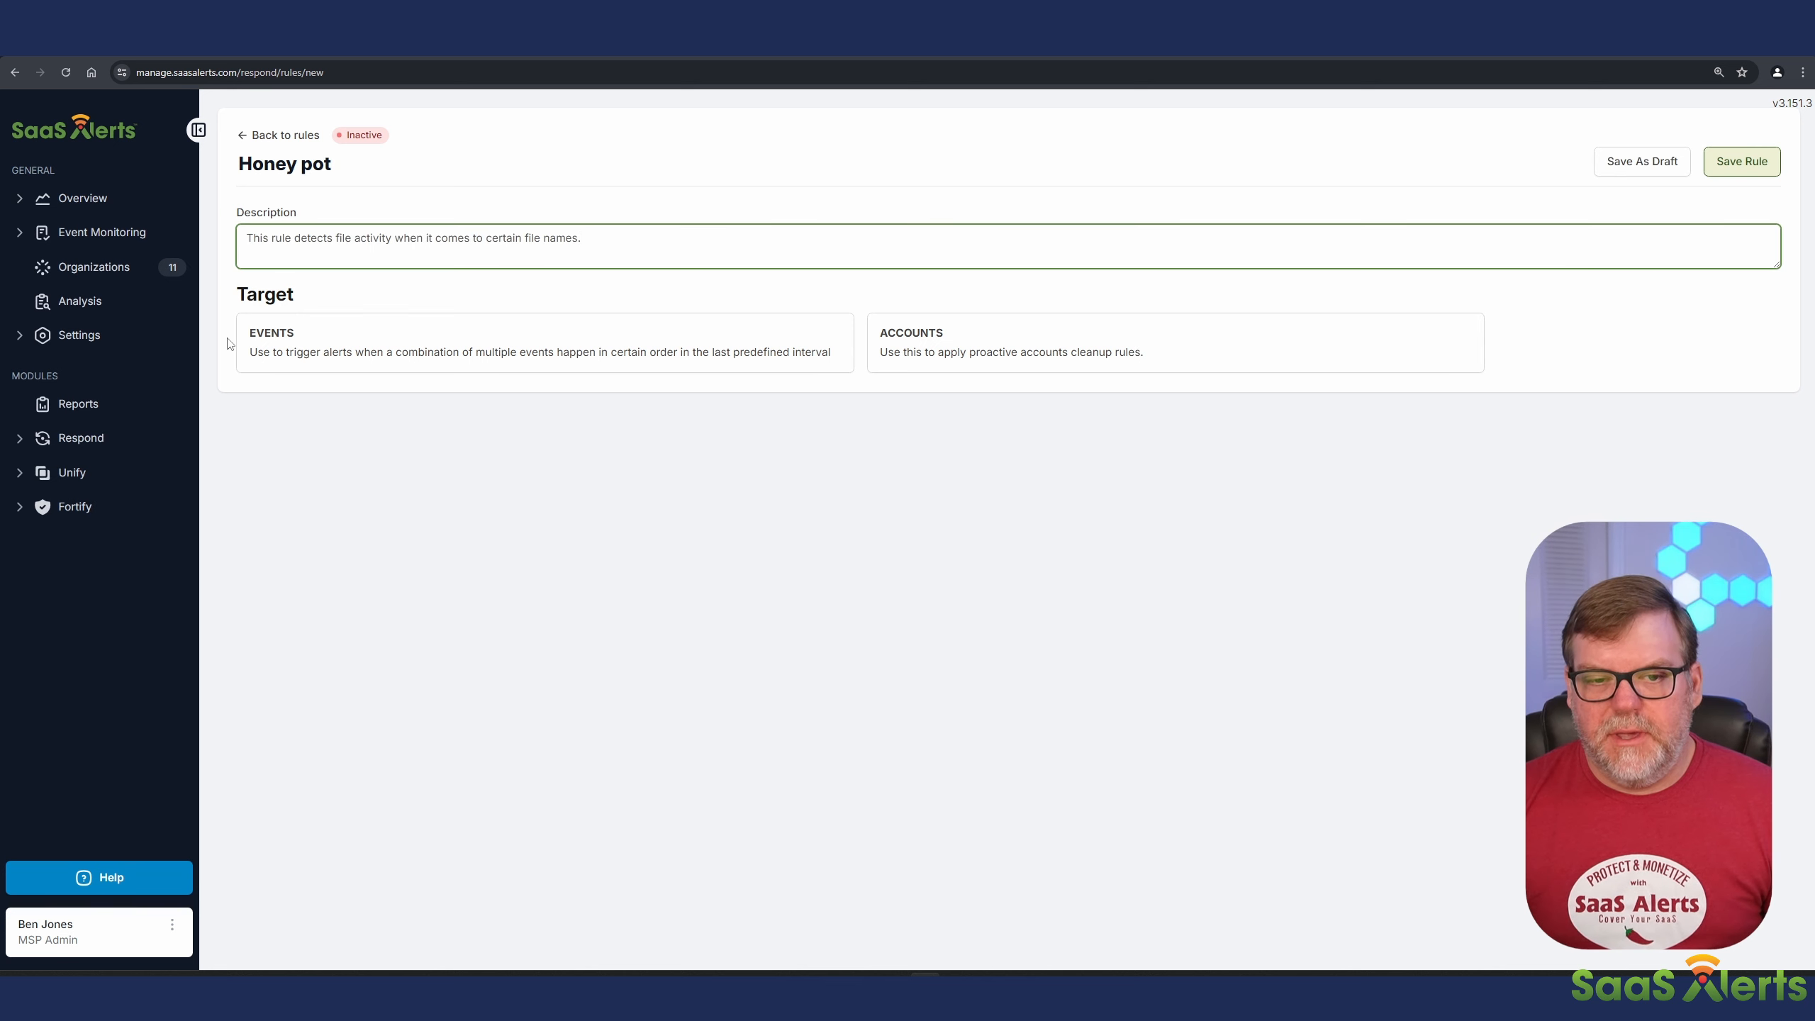
# Step: Target the rule at Microsoft events and trigger it for all organizations and all accounts
pyautogui.click(366, 356)
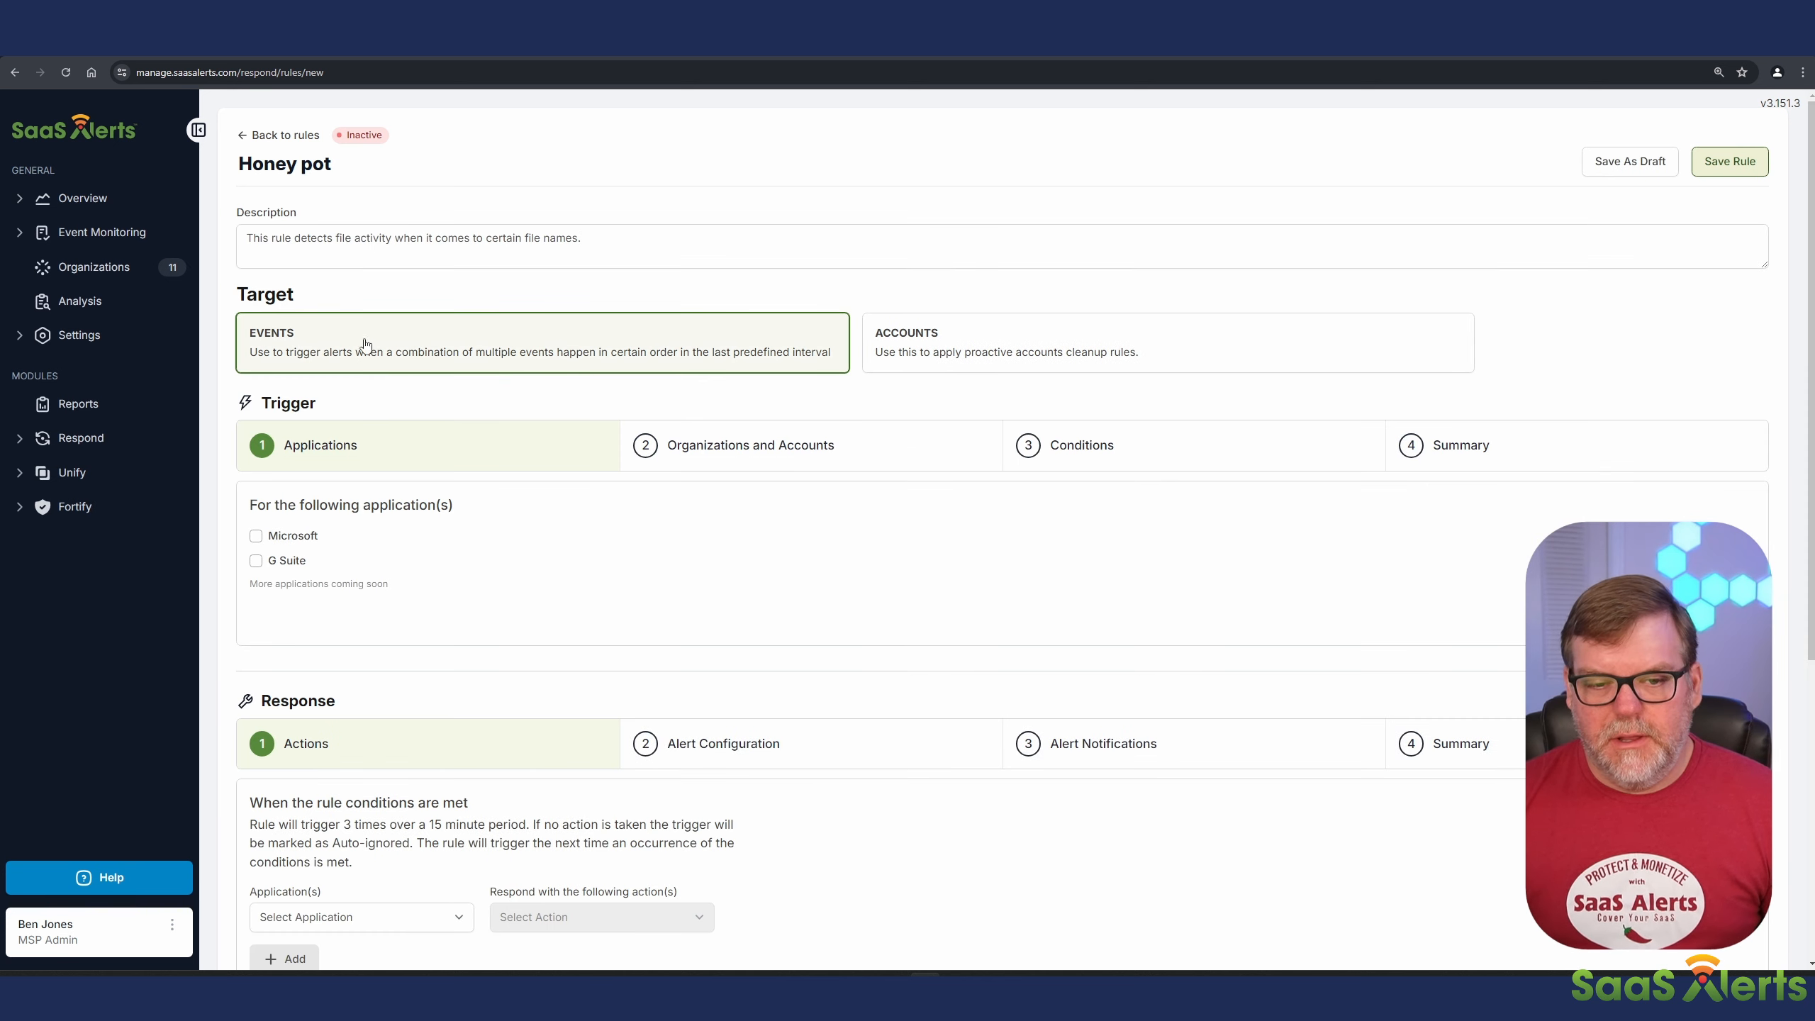
pyautogui.click(256, 536)
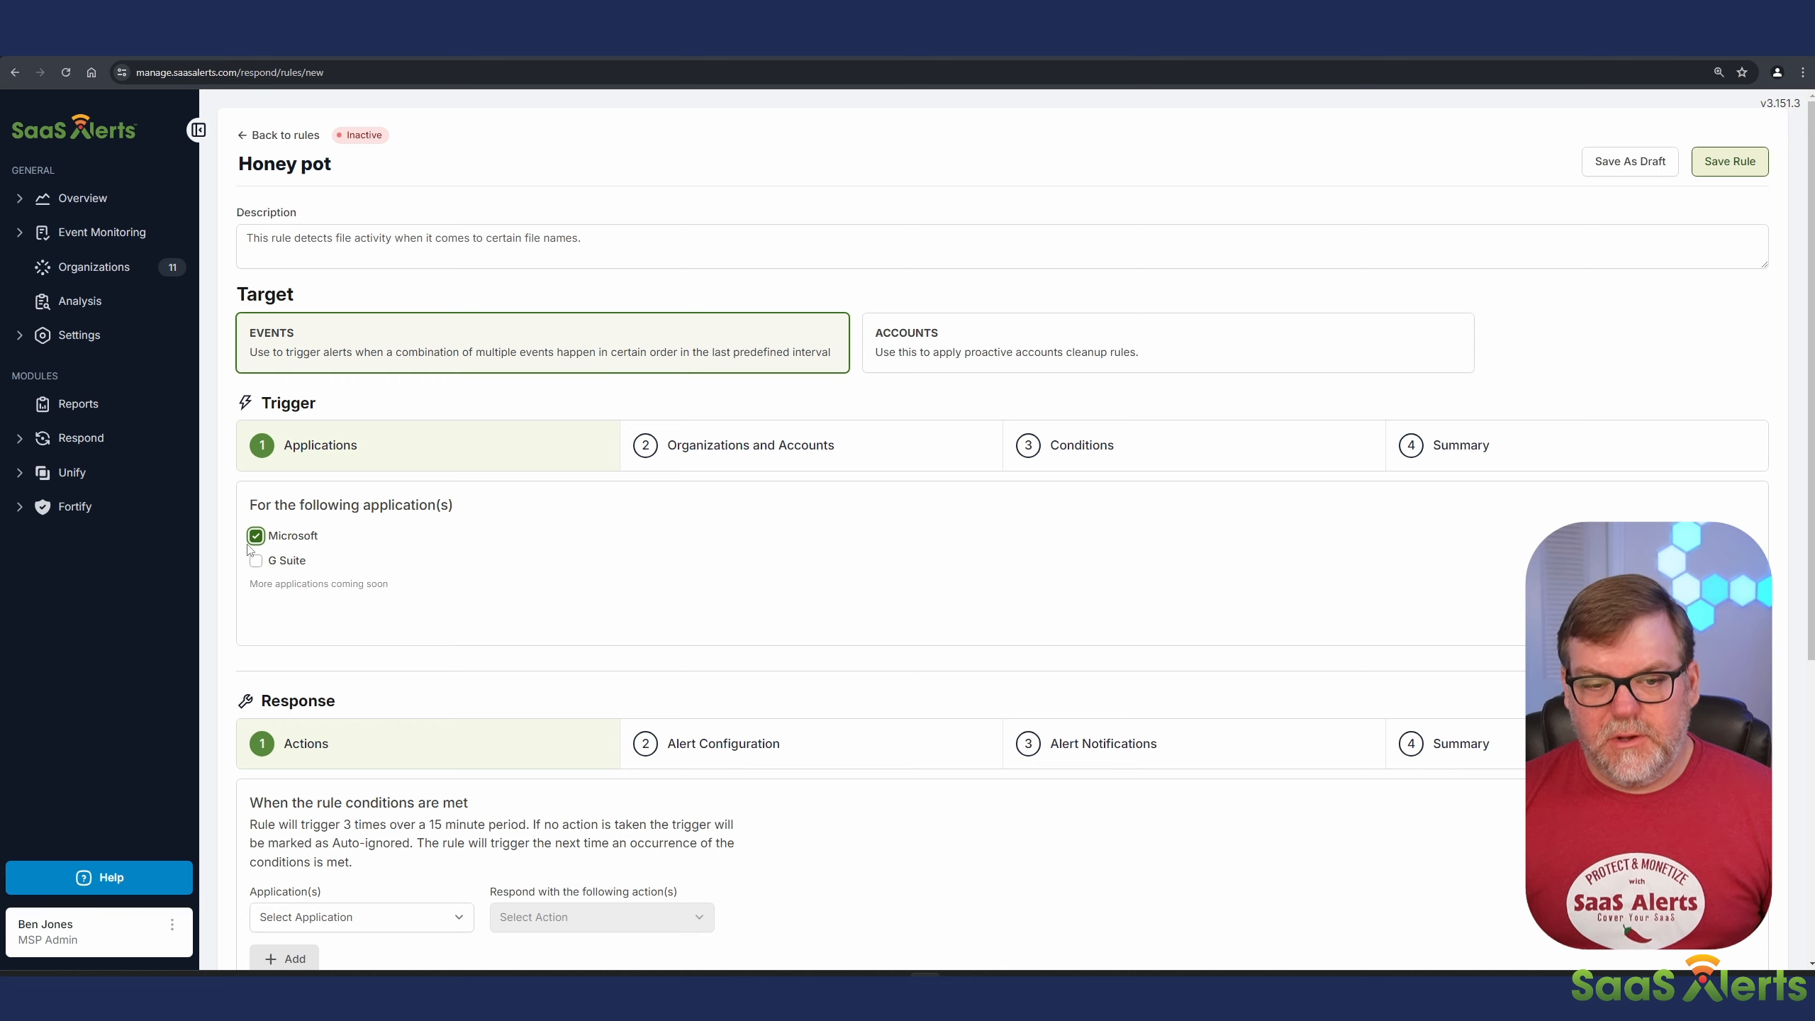
pyautogui.click(778, 460)
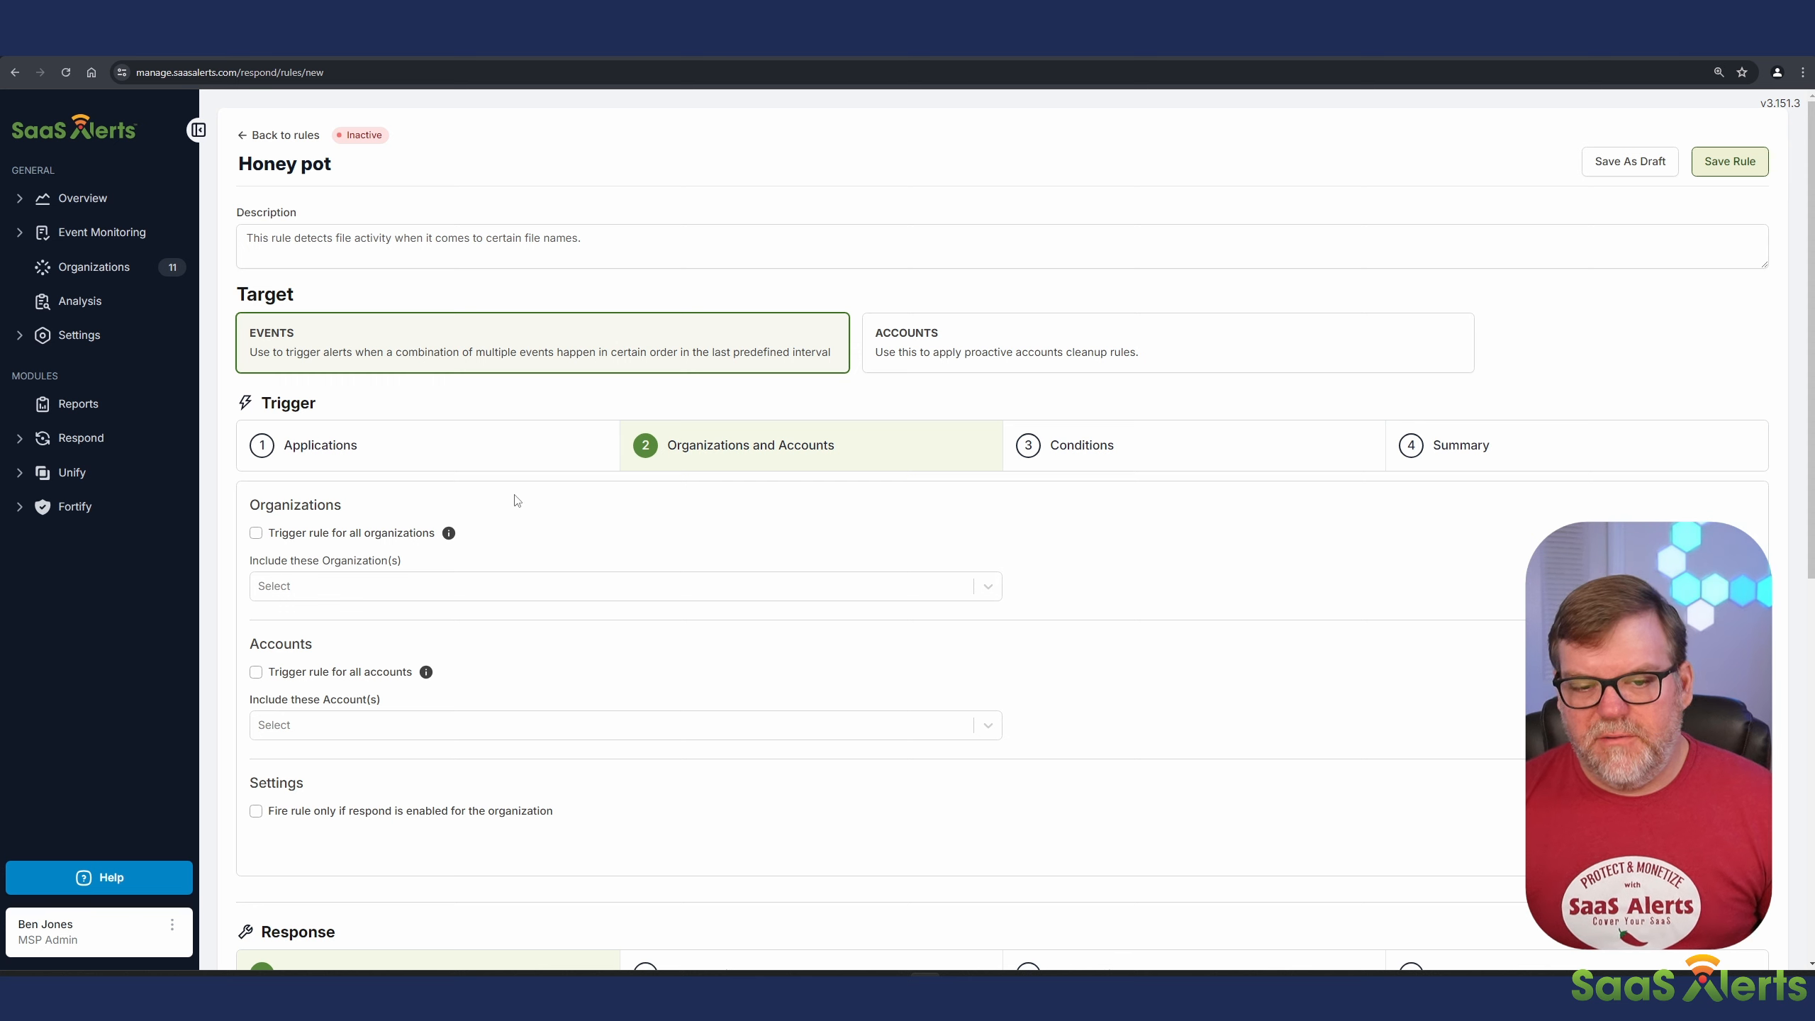
pyautogui.click(256, 532)
pyautogui.click(264, 671)
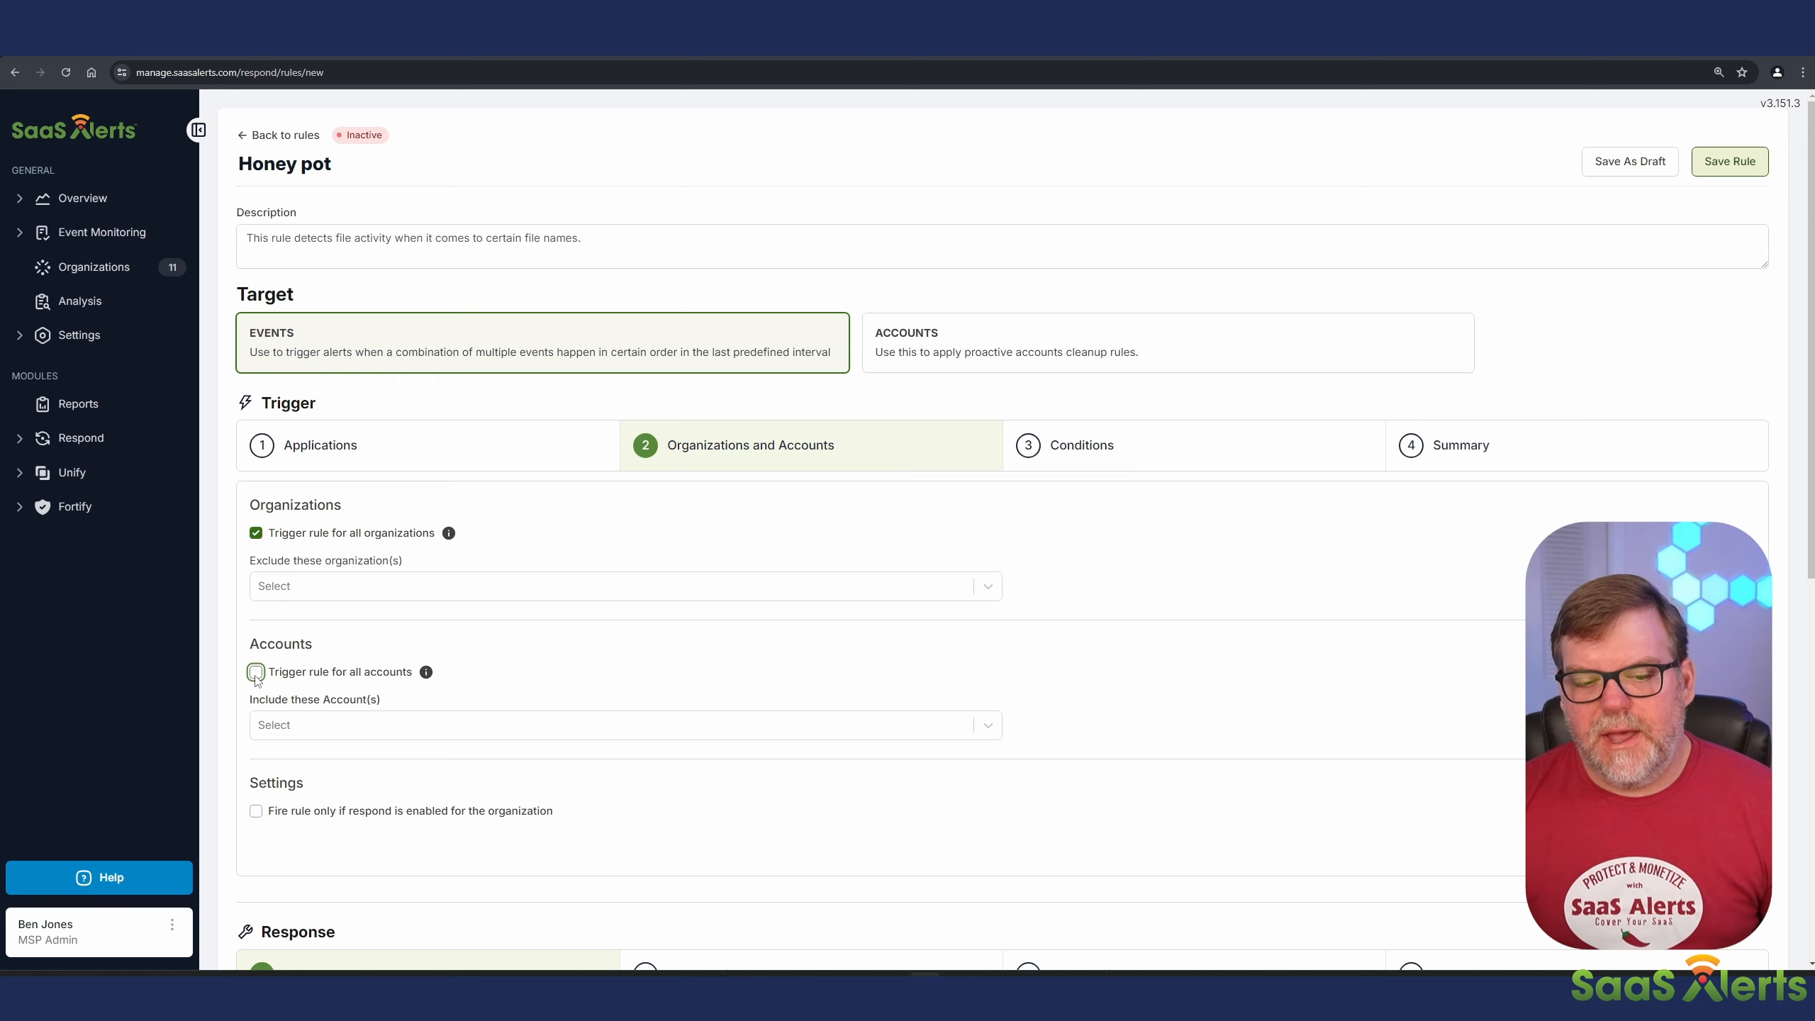
# Step: Add the file events Download, Deleted, Emptied from Recycle Bin, Permanent Deletion, Modified, Moved, Upload and Opened to the trigger condition
pyautogui.click(1104, 470)
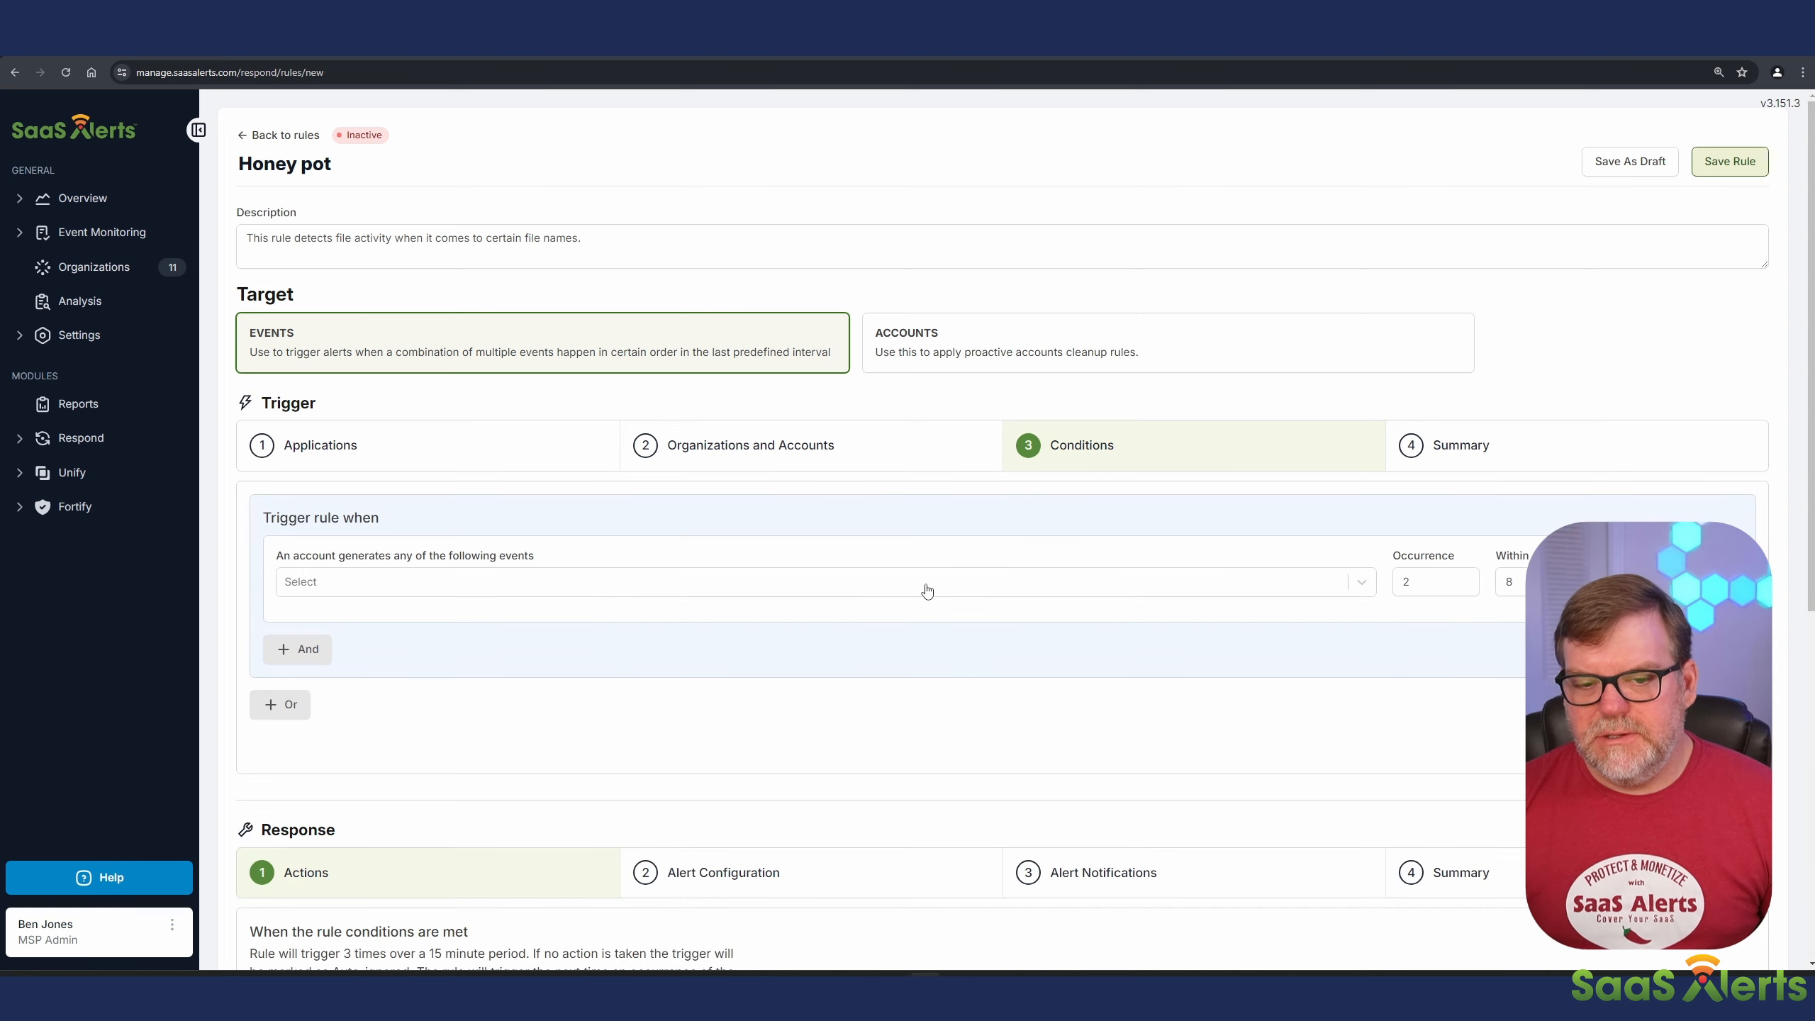
pyautogui.scroll(-2, 704, 520)
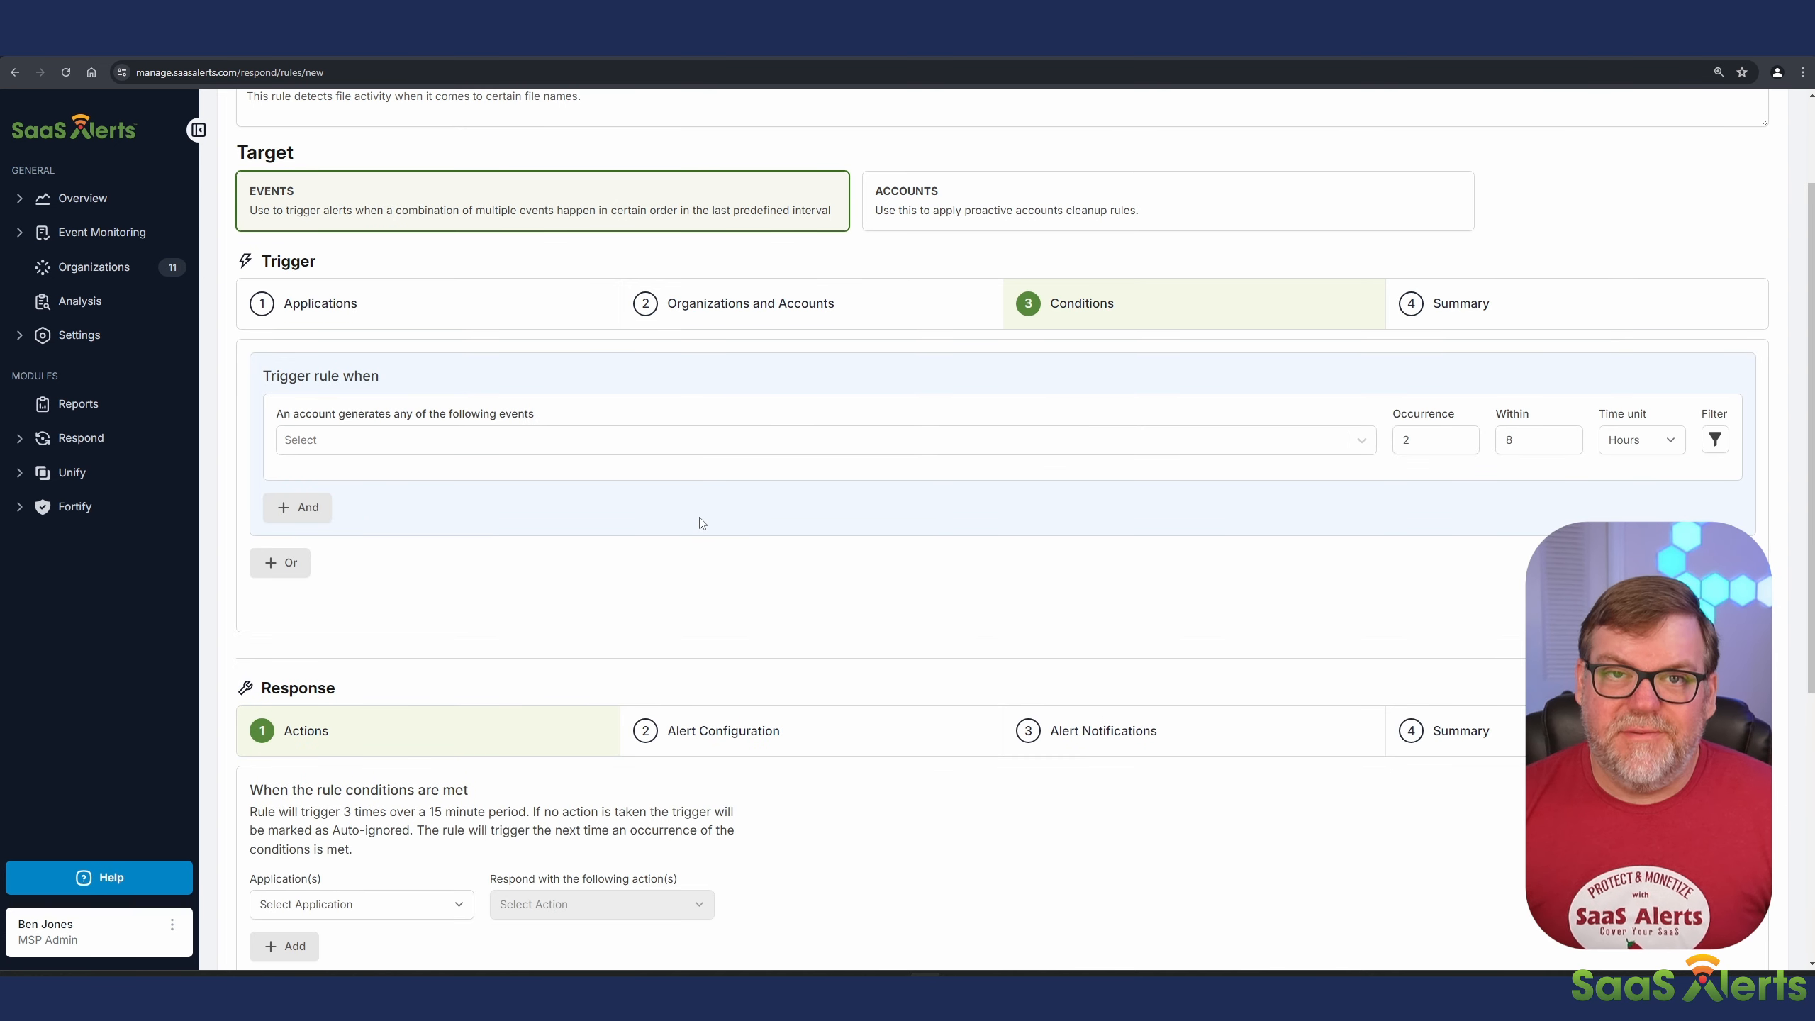
pyautogui.click(365, 452)
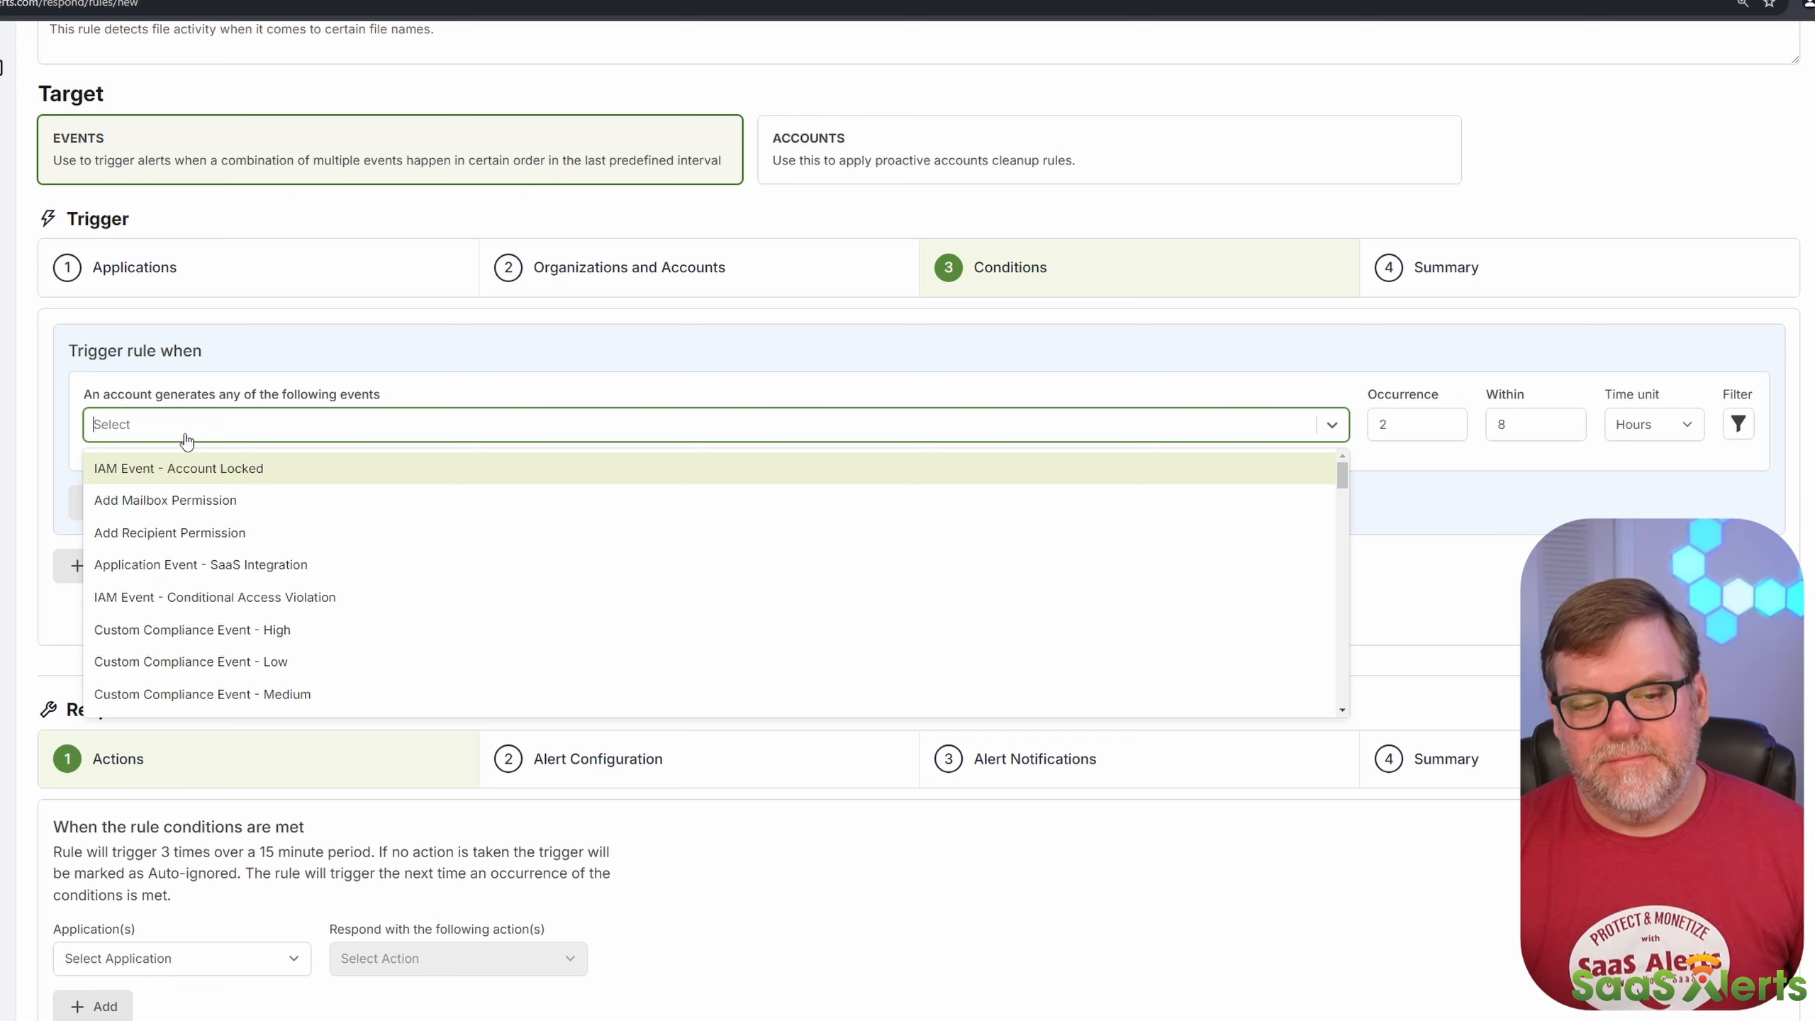
pyautogui.write('file event')
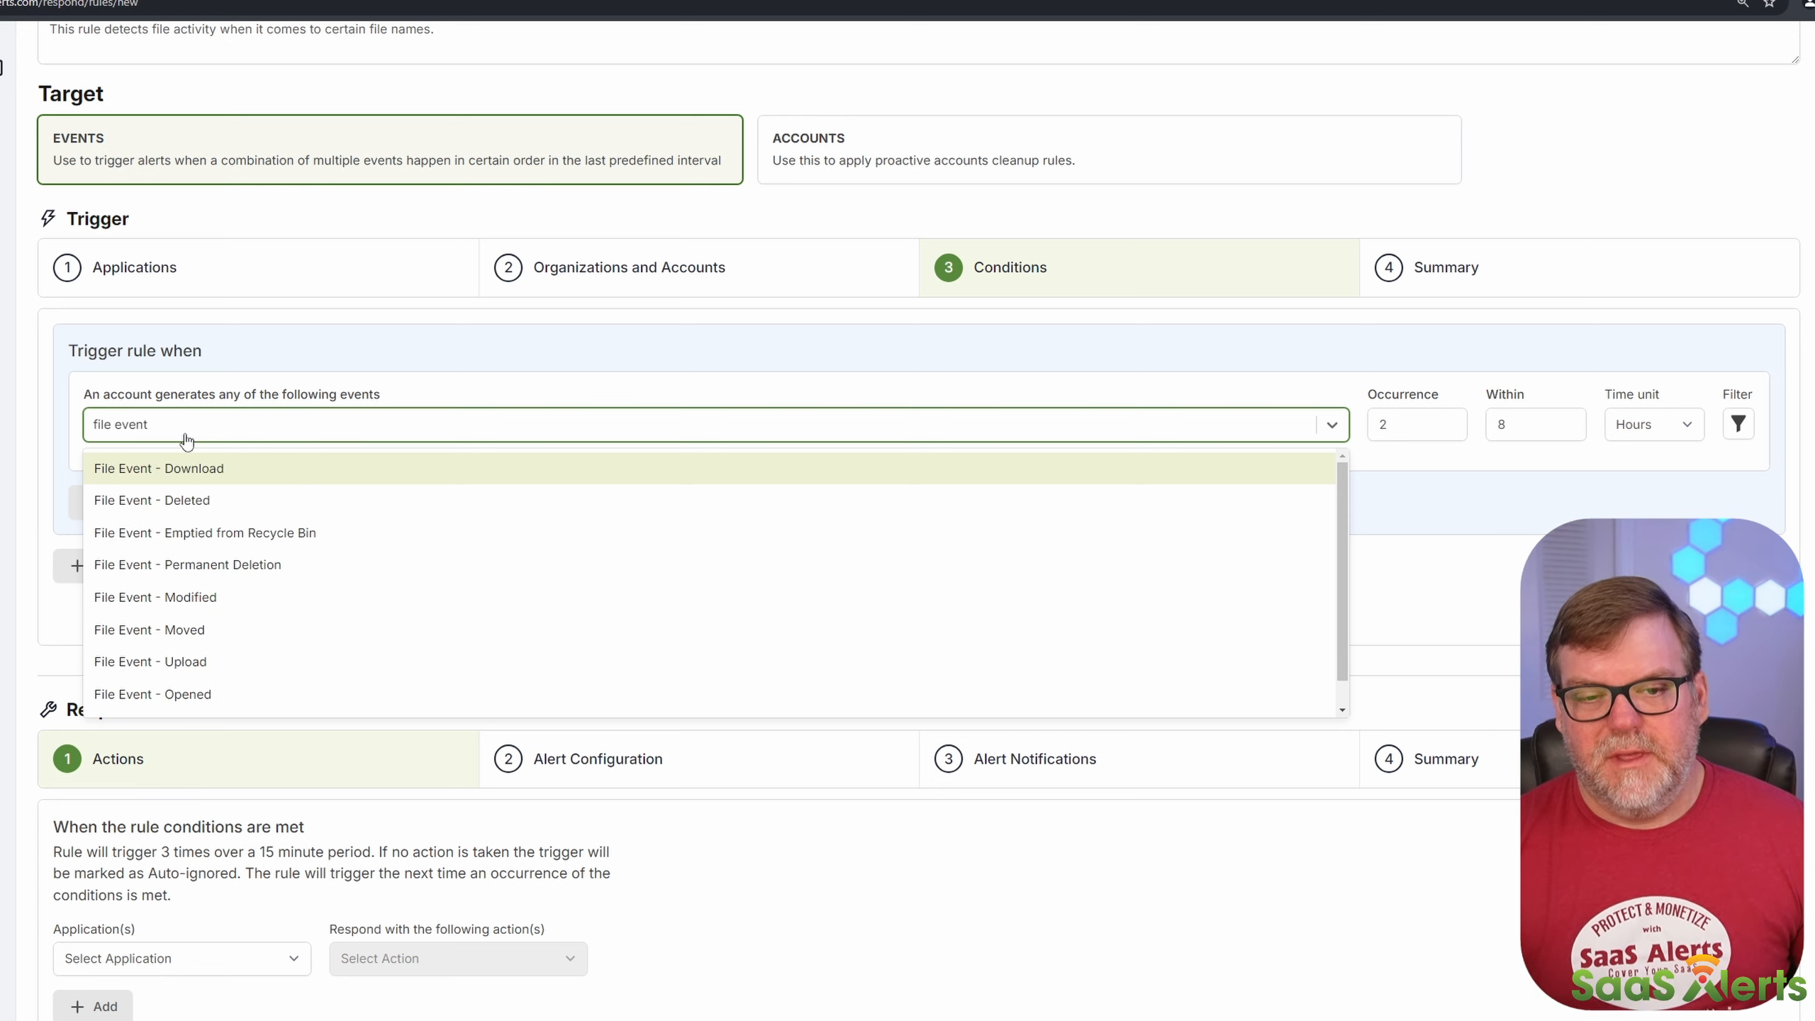
pyautogui.hotkey('ctrl', 'a')
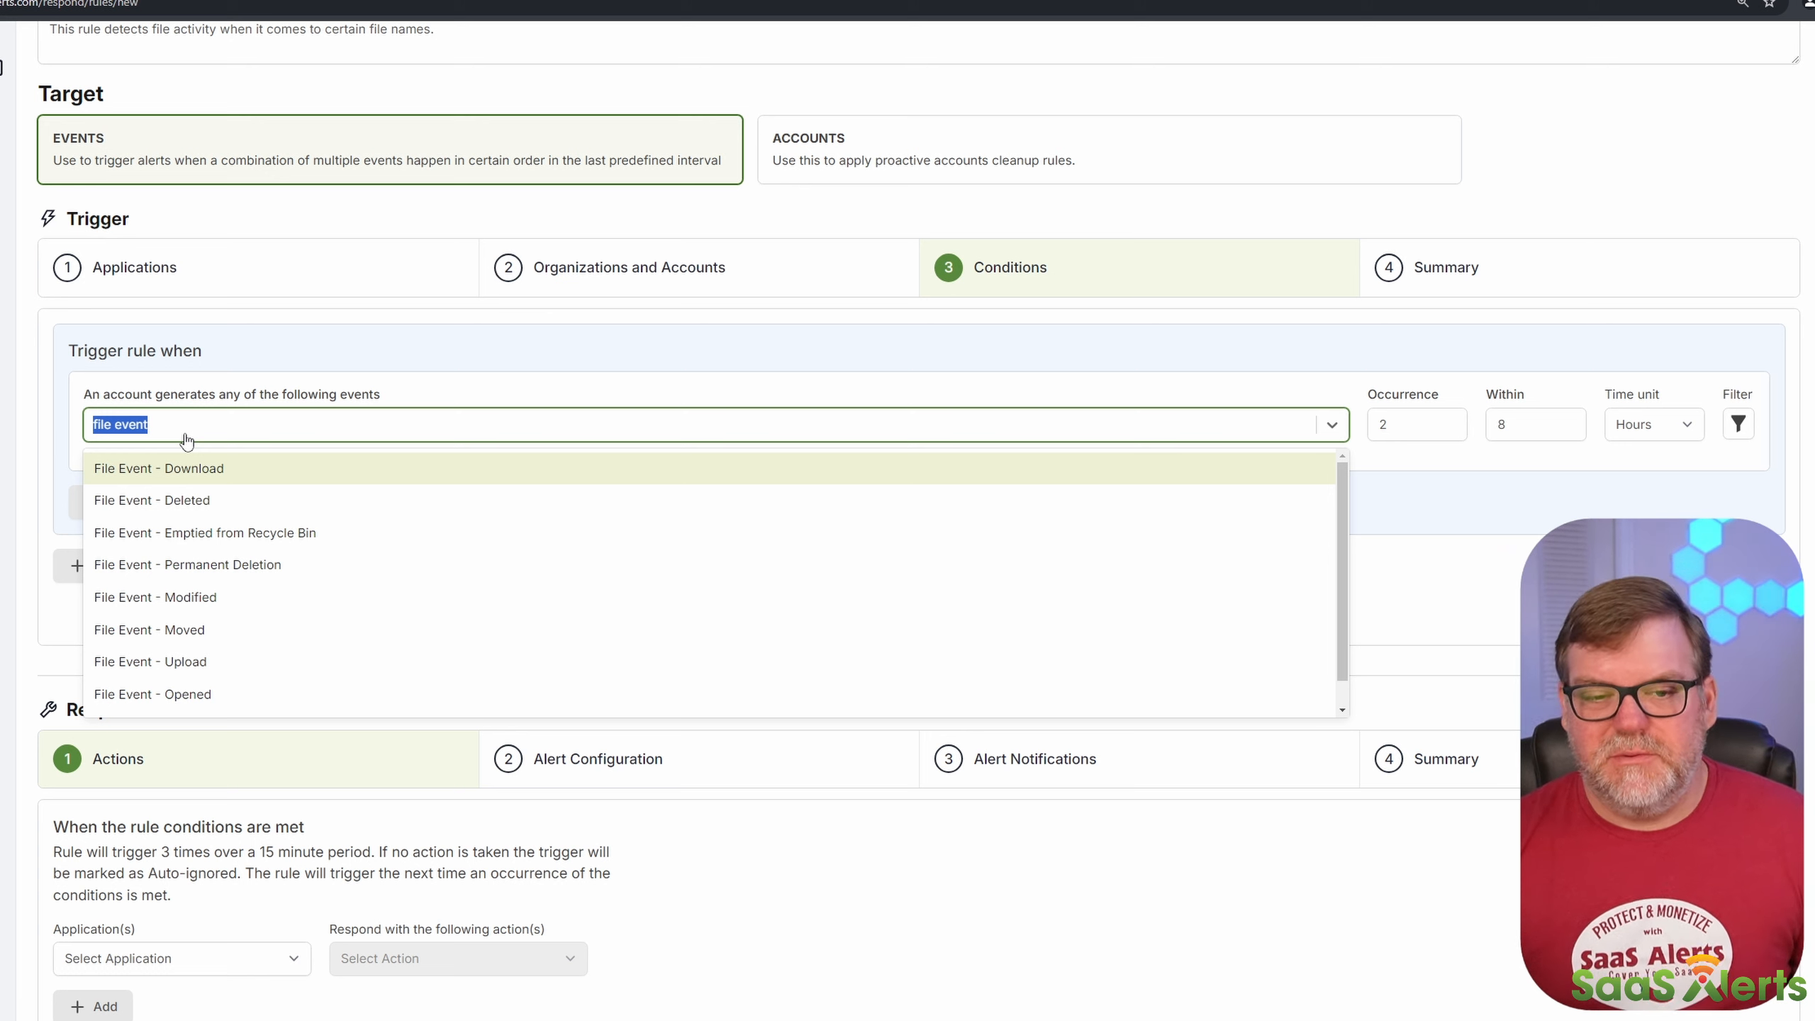
pyautogui.click(216, 472)
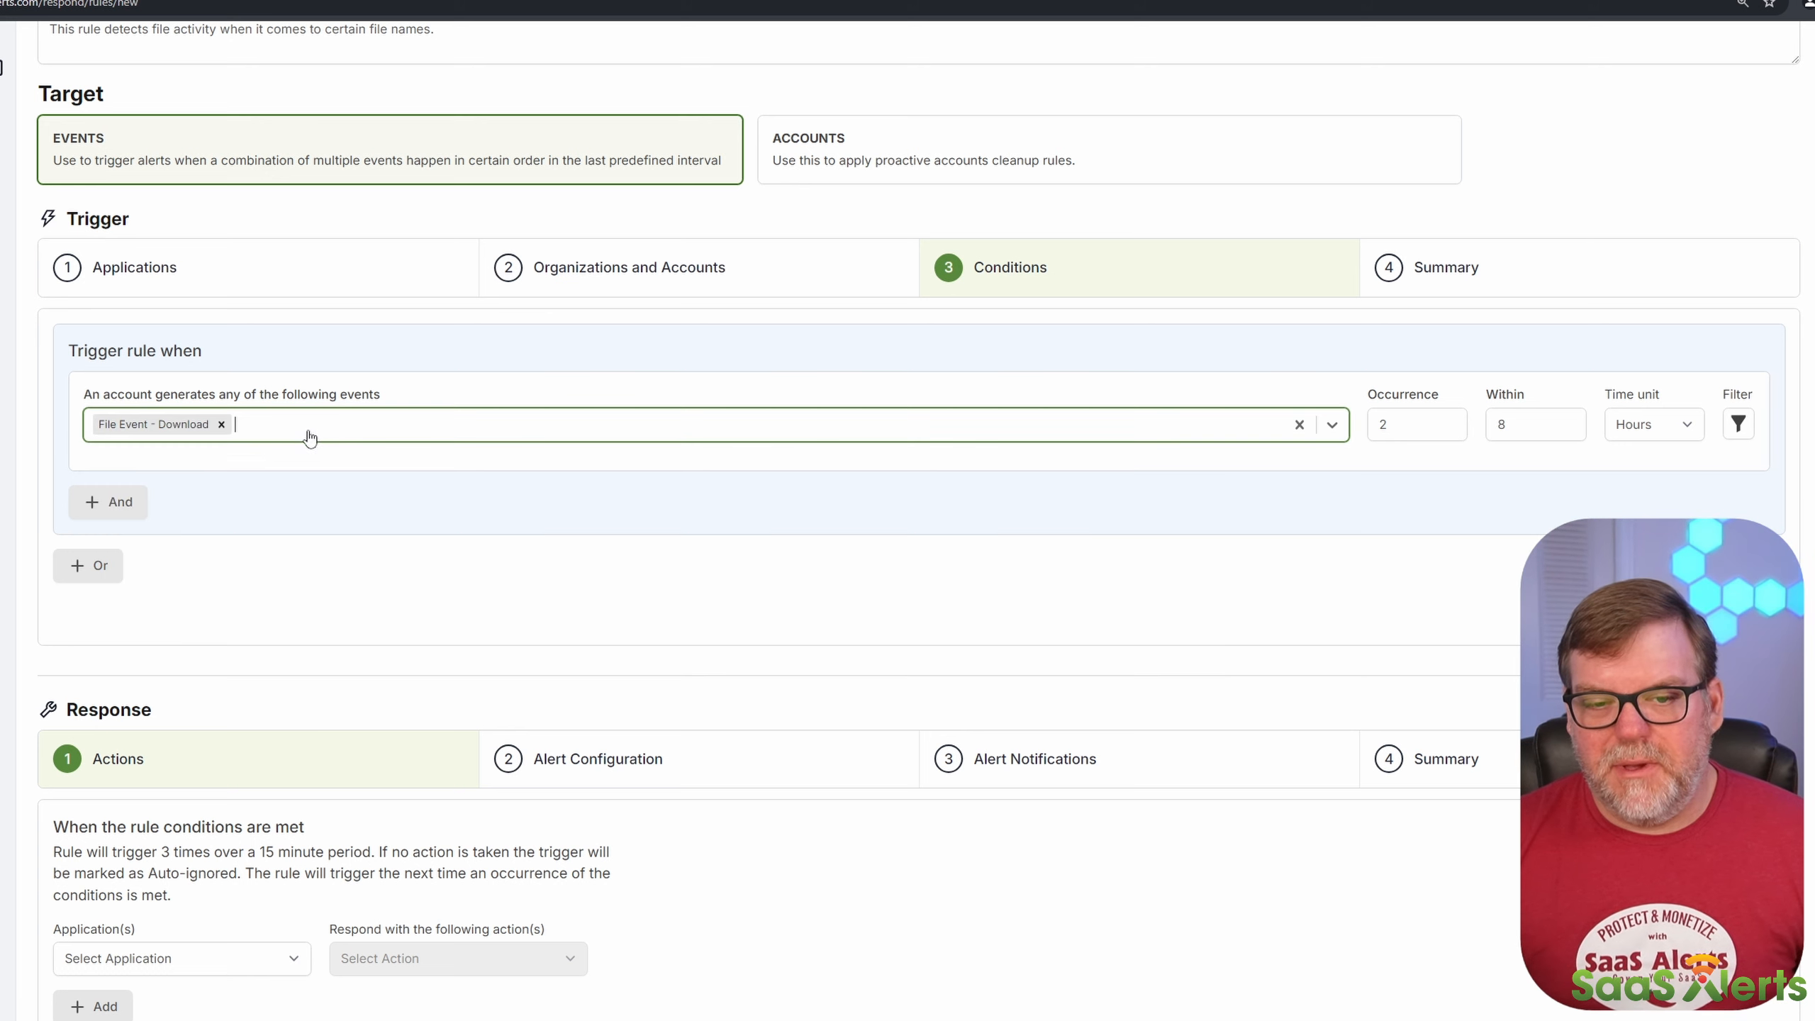
pyautogui.click(307, 429)
pyautogui.click(244, 465)
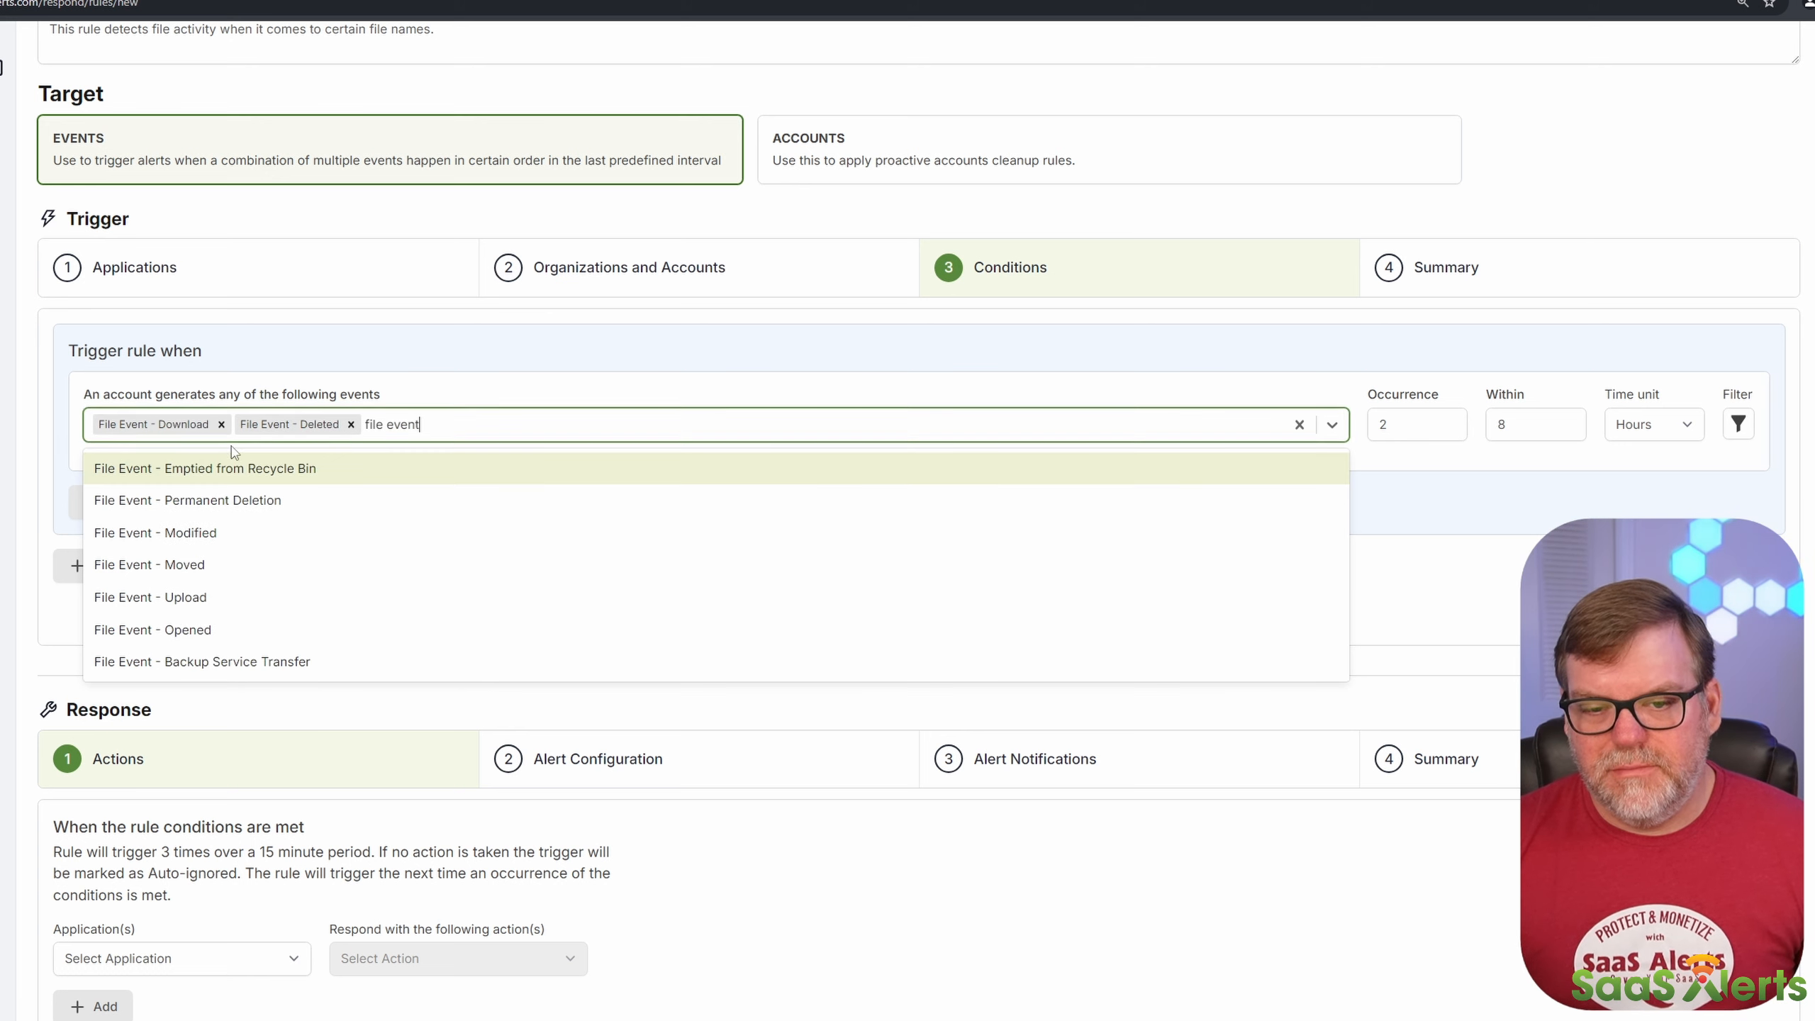
pyautogui.click(231, 470)
pyautogui.click(360, 471)
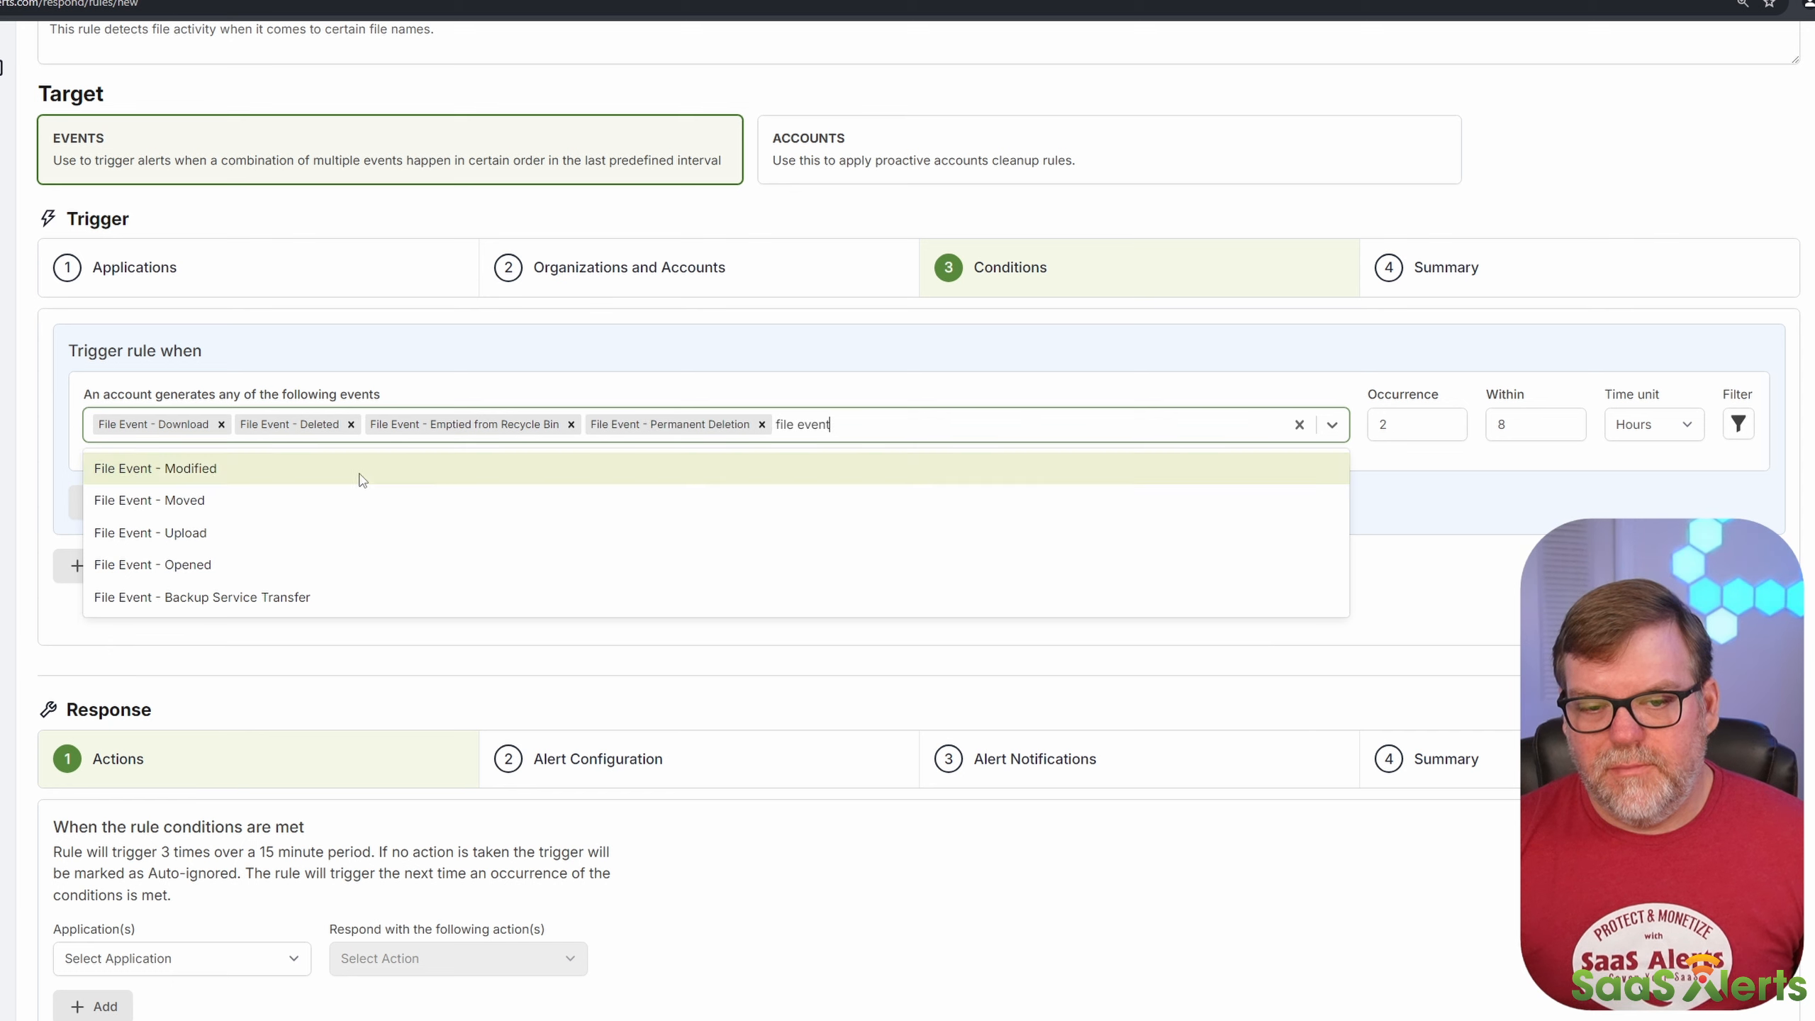
pyautogui.click(358, 471)
pyautogui.click(357, 470)
pyautogui.click(357, 470)
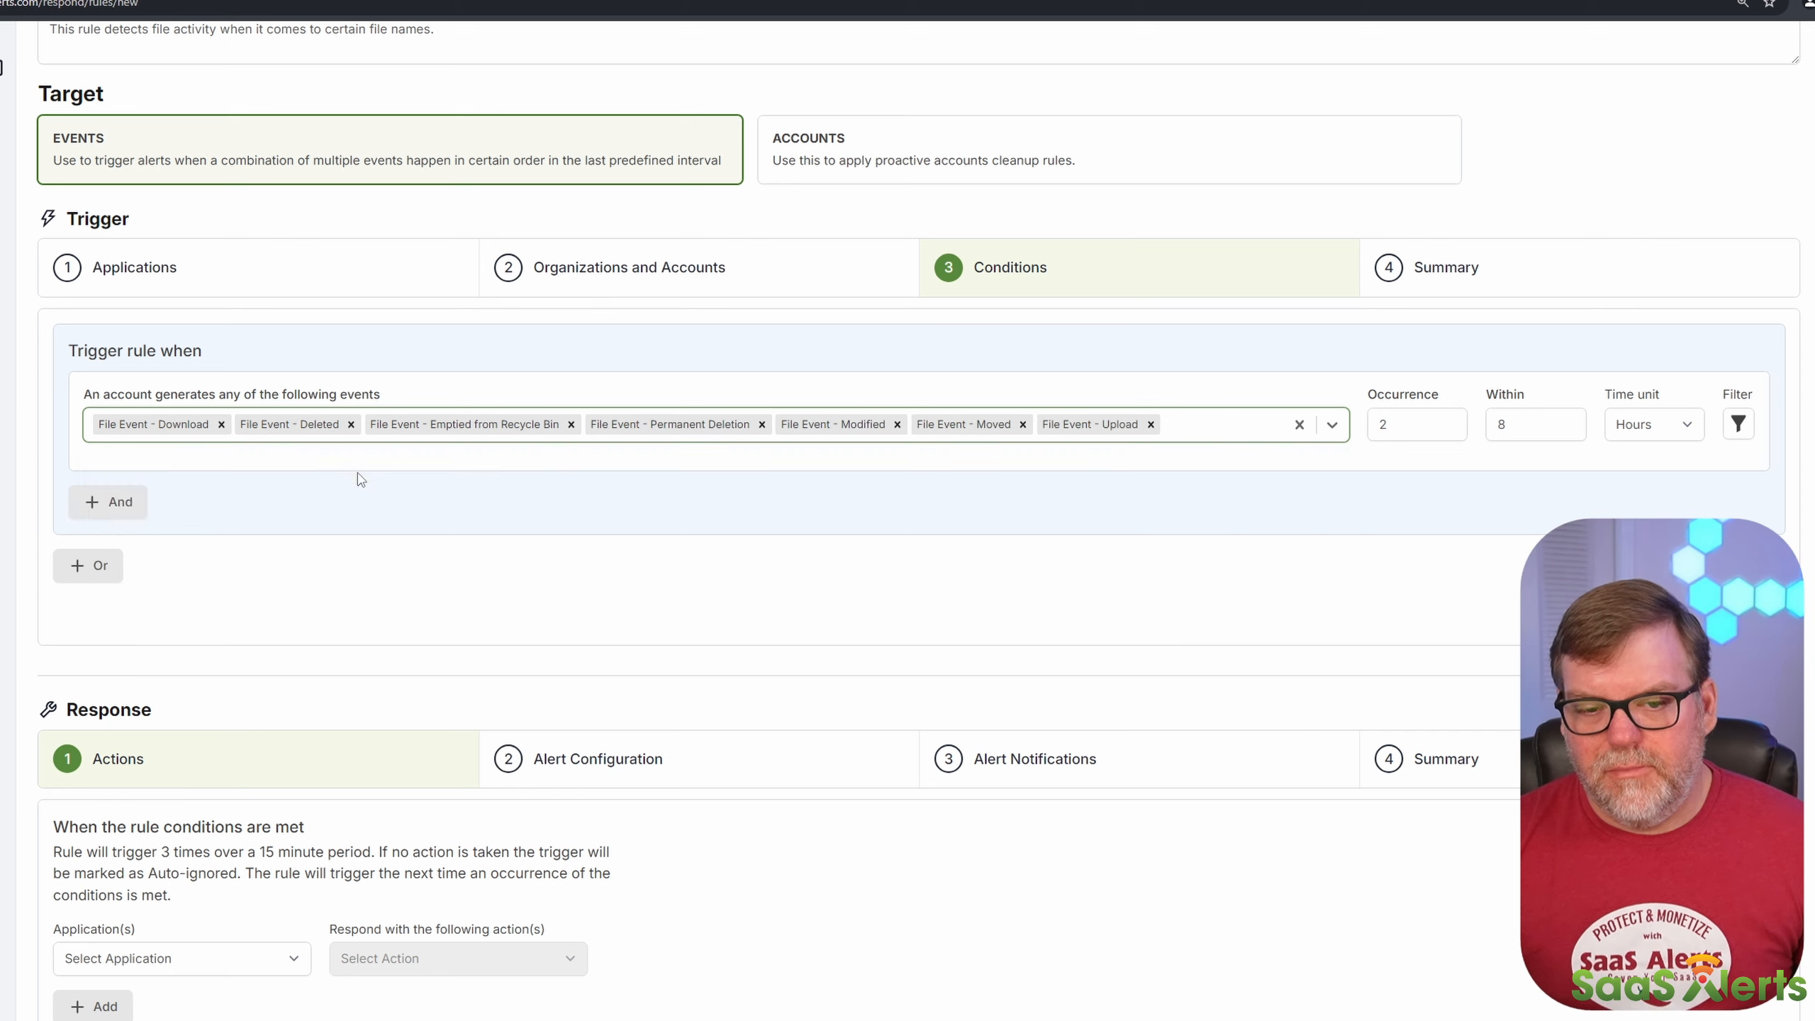
pyautogui.click(357, 471)
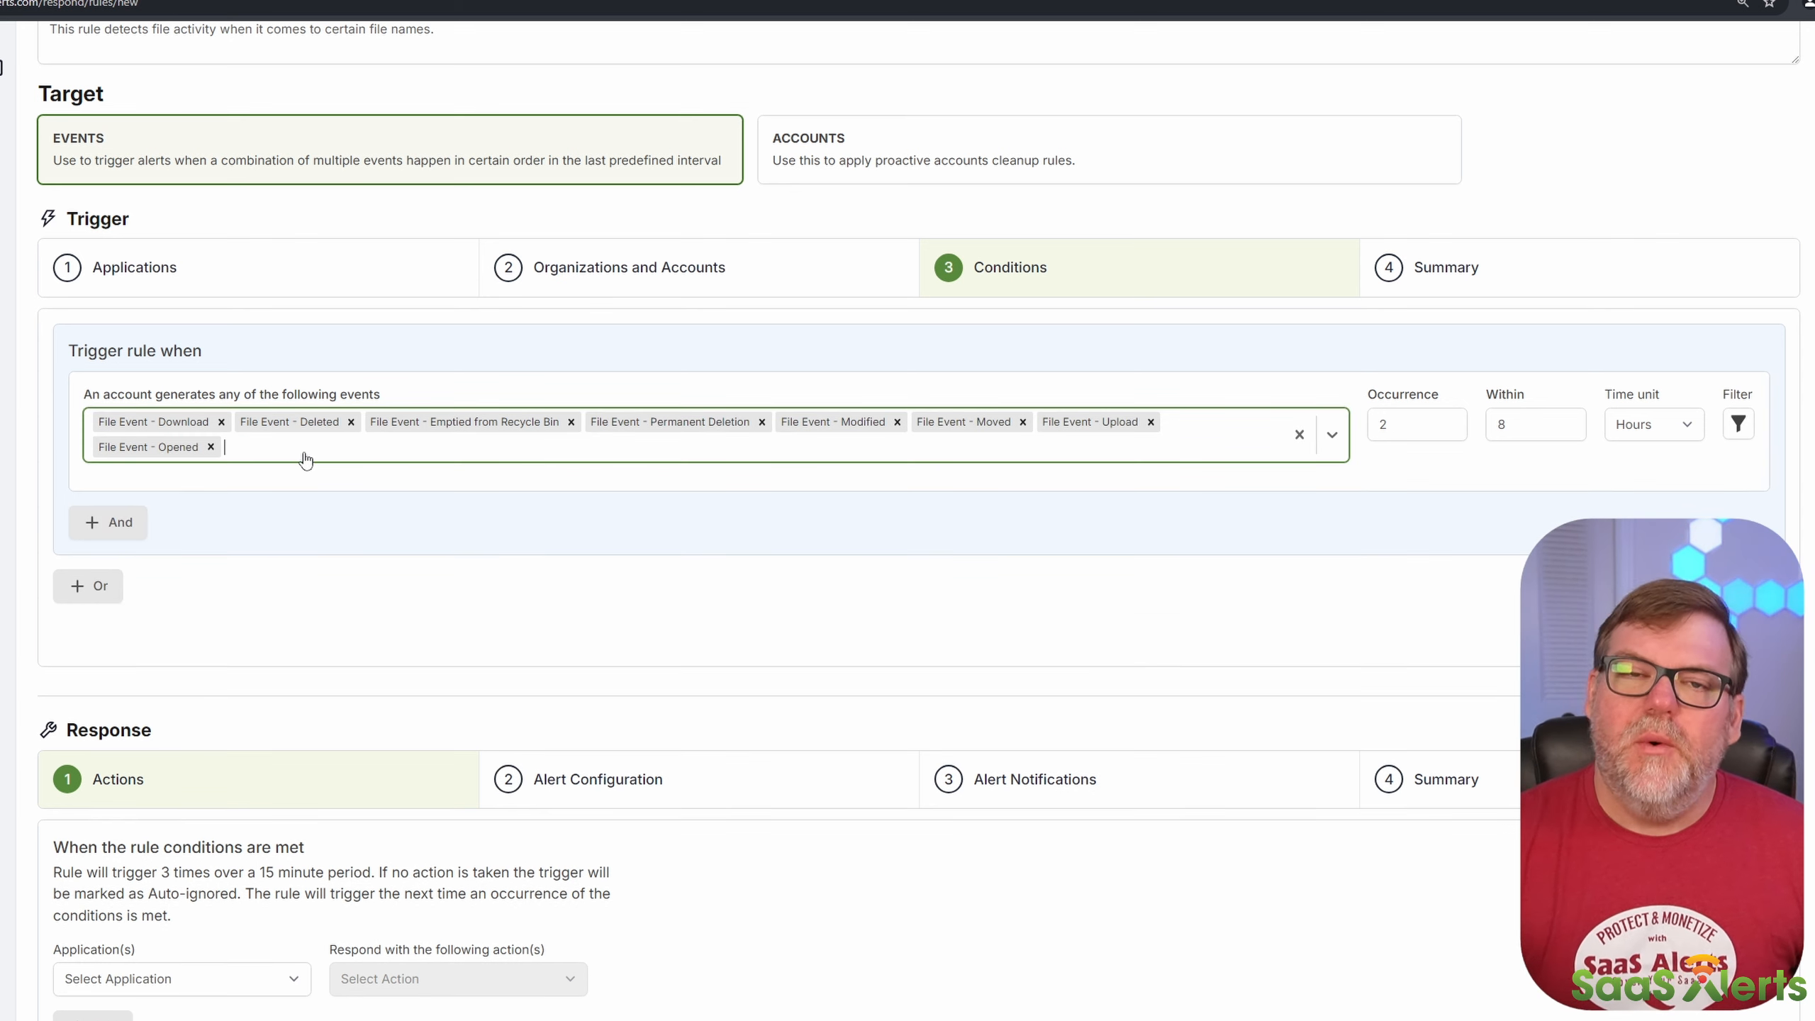
# Step: Add all file share events to the trigger condition: both External File Share Risk events, Email External, Email Internal, External and Internal
pyautogui.write('file share')
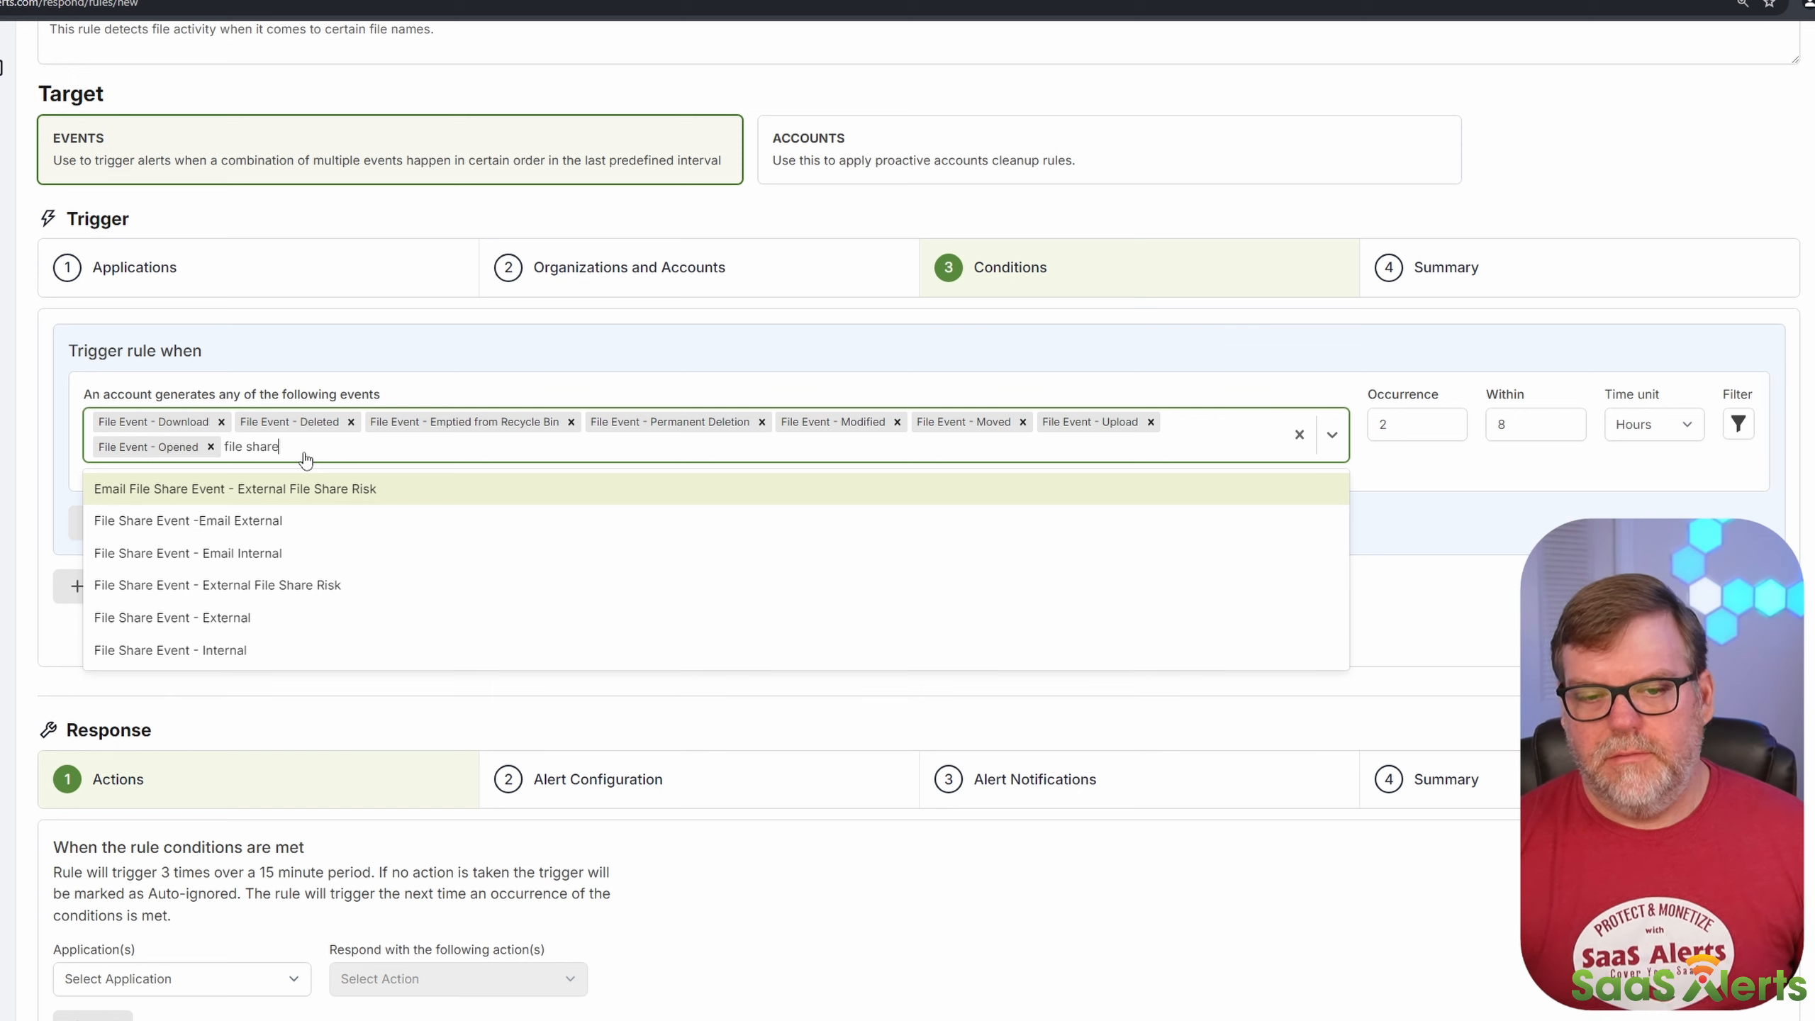
pyautogui.hotkey('ctrl', 'a')
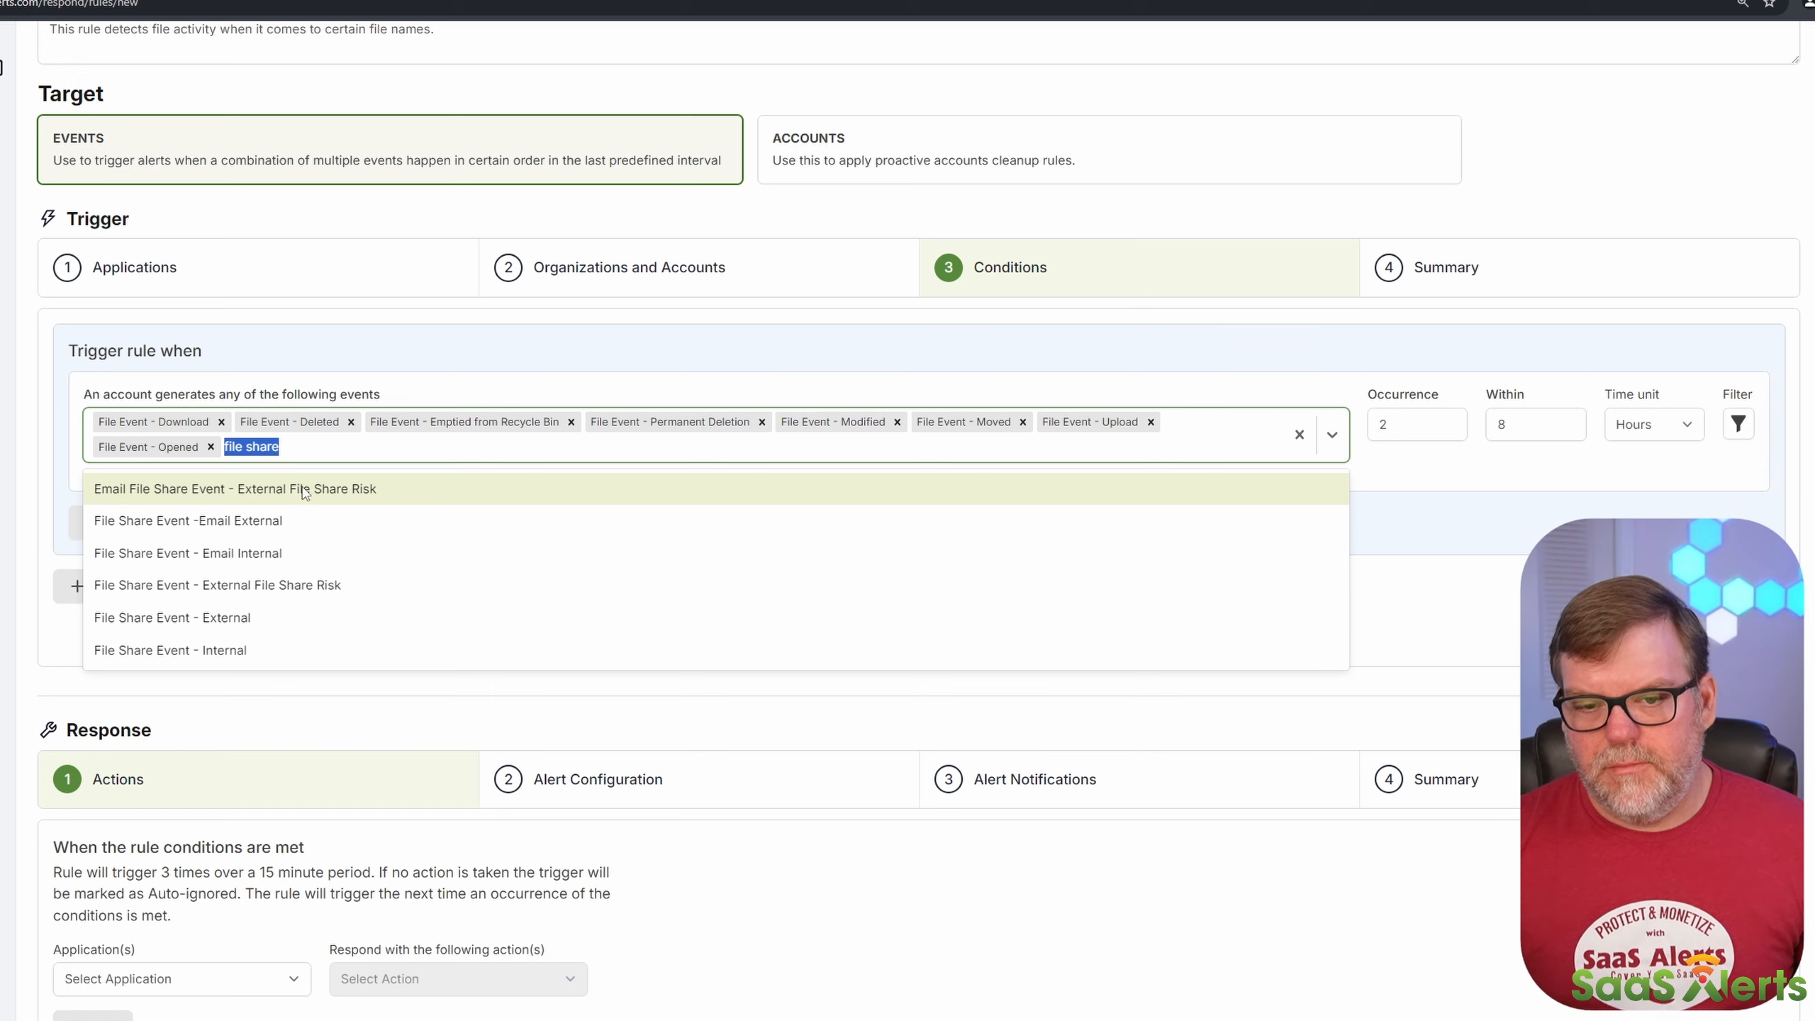
pyautogui.click(303, 492)
pyautogui.click(309, 494)
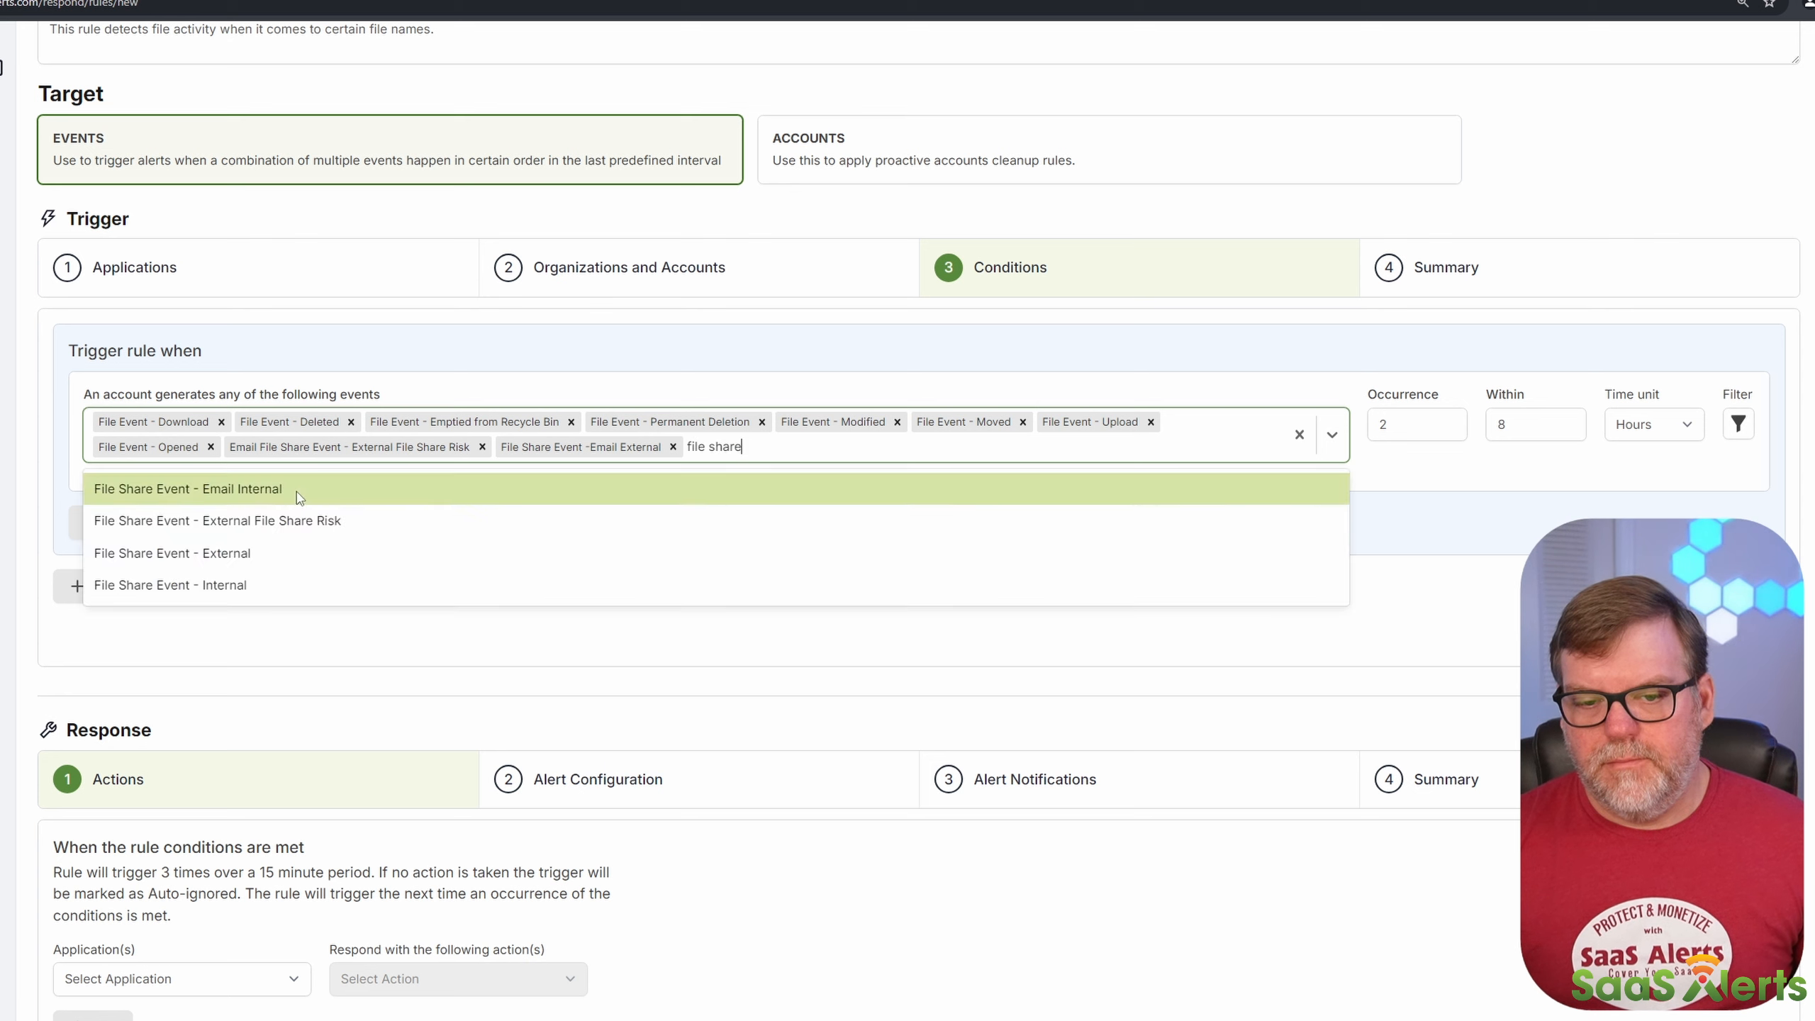
pyautogui.click(297, 498)
pyautogui.click(297, 496)
pyautogui.click(298, 498)
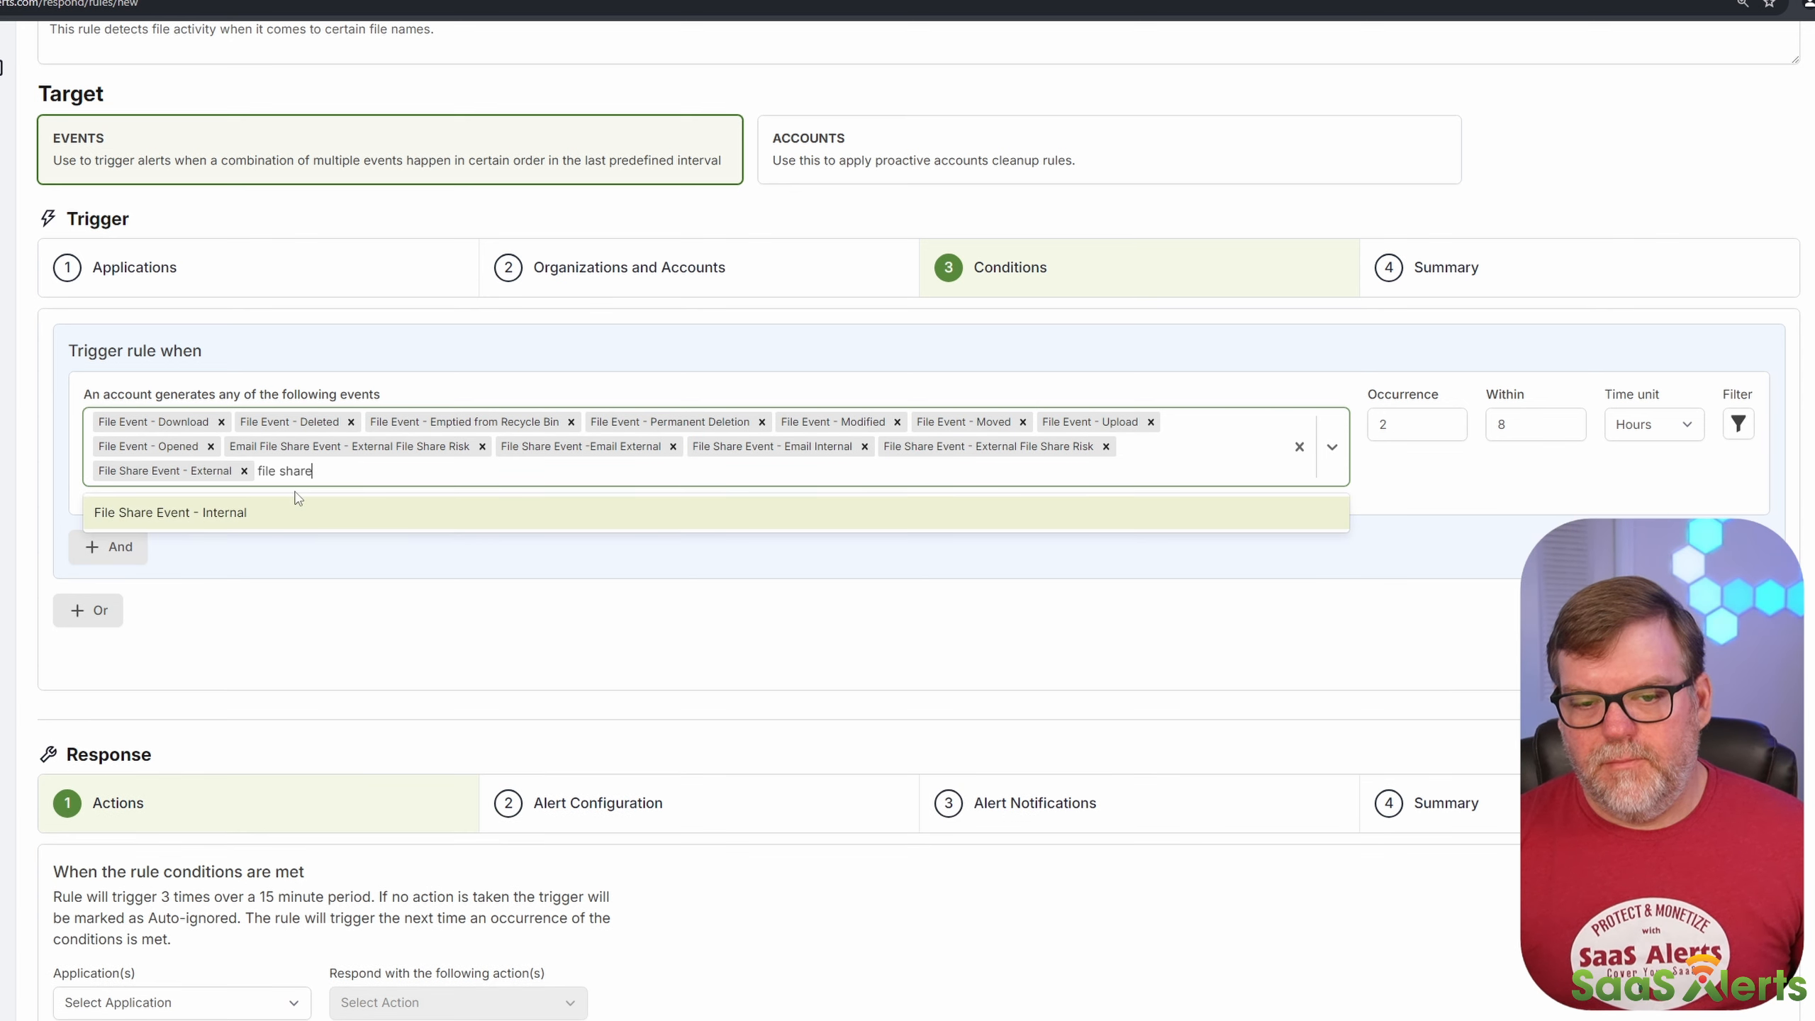
pyautogui.click(288, 485)
pyautogui.write('internal')
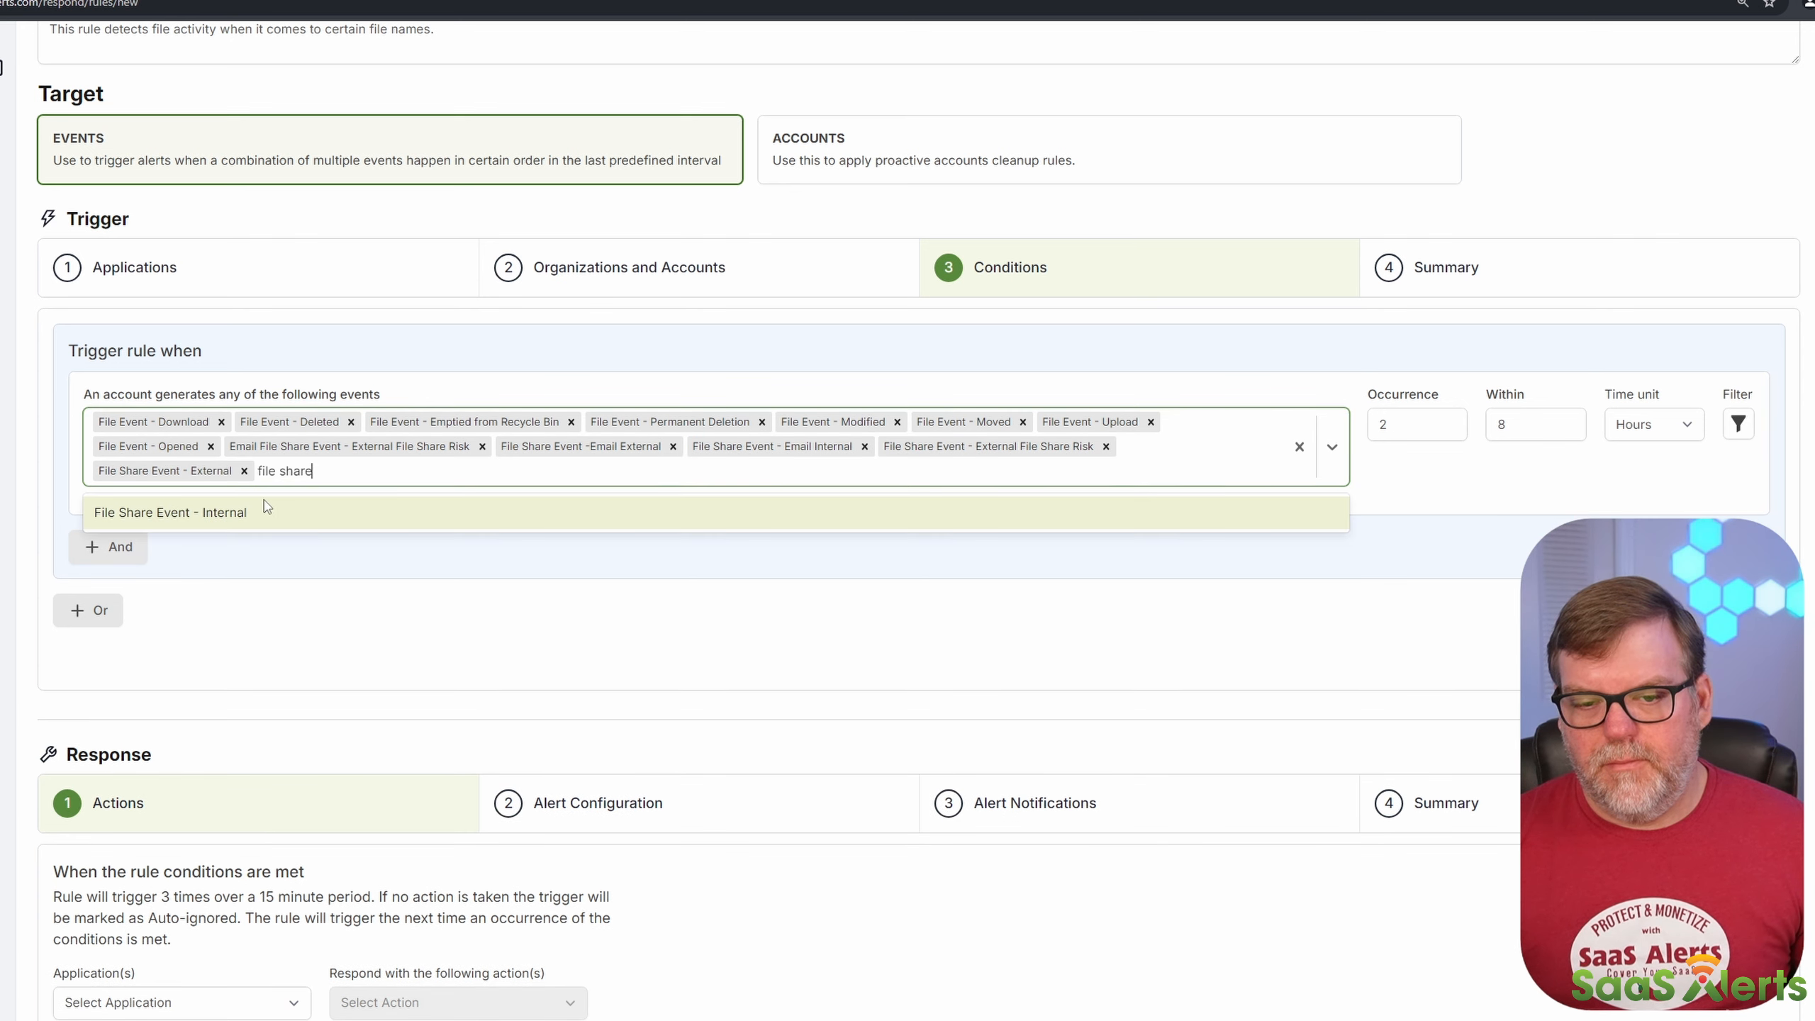
pyautogui.click(263, 512)
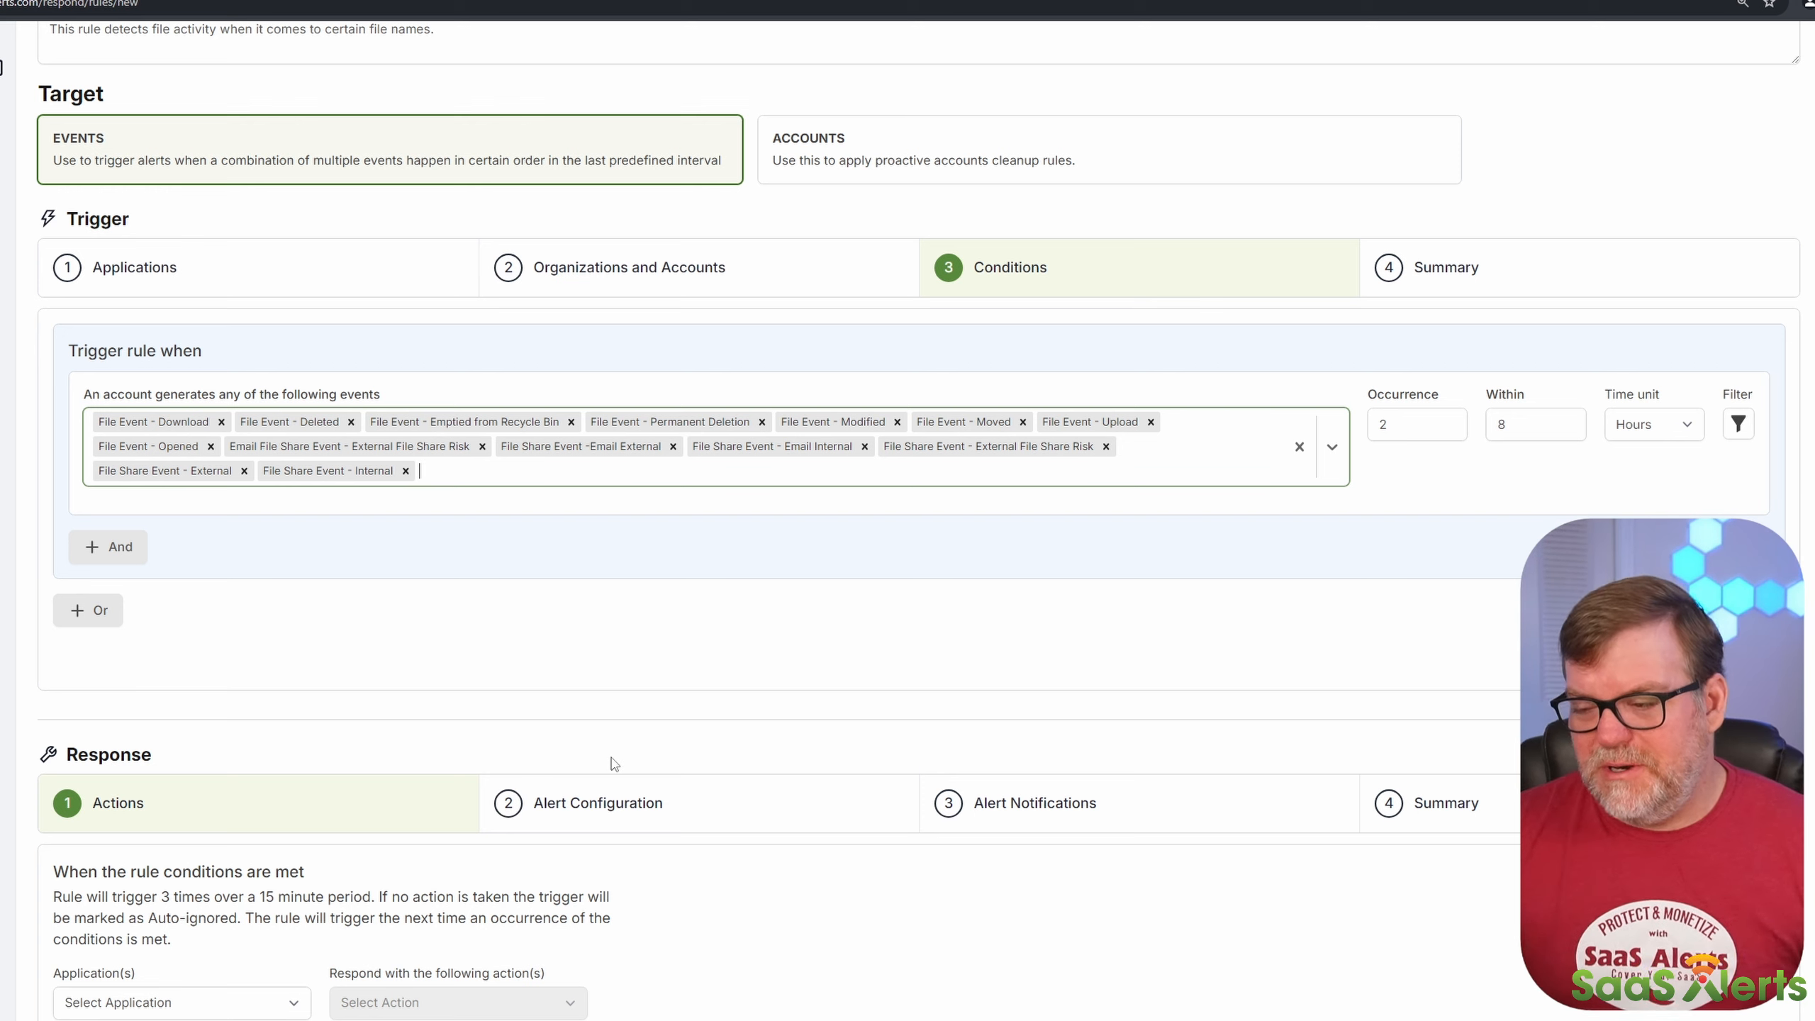
# Step: Set the trigger condition's occurrence to 1 and add an event property filter to it
pyautogui.click(1463, 443)
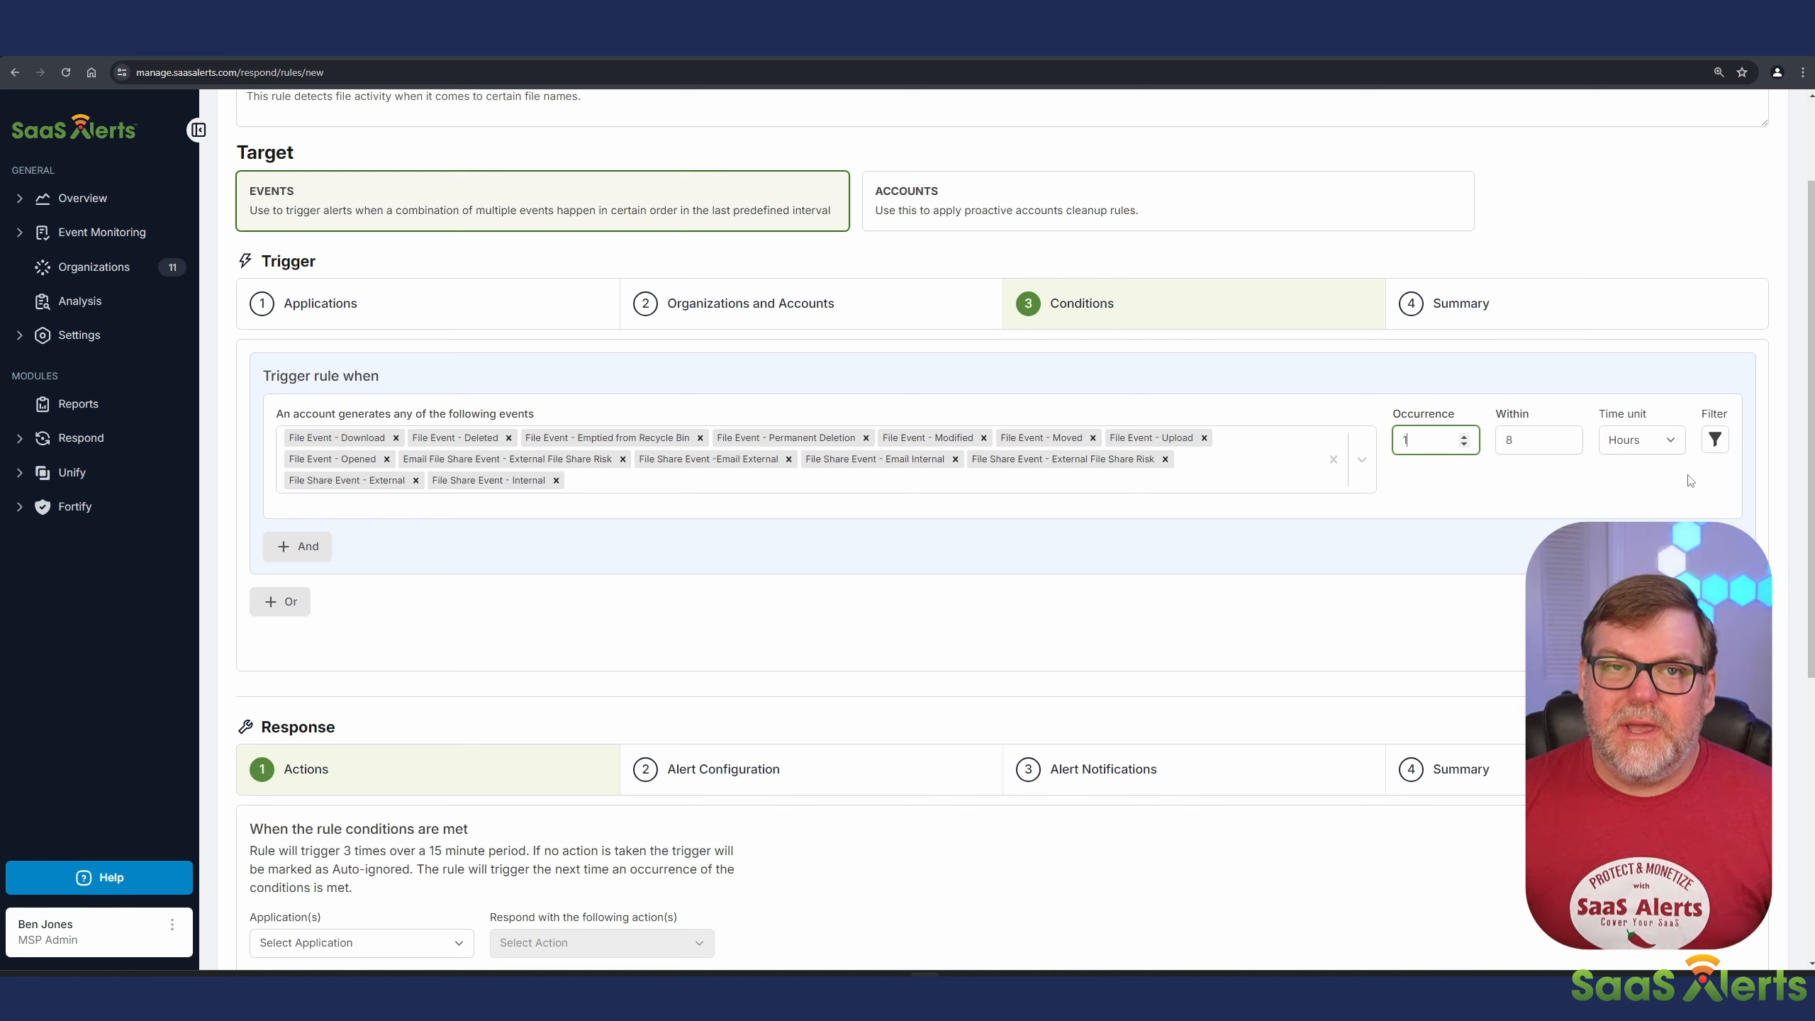
pyautogui.click(1715, 439)
pyautogui.click(1715, 439)
pyautogui.click(1715, 439)
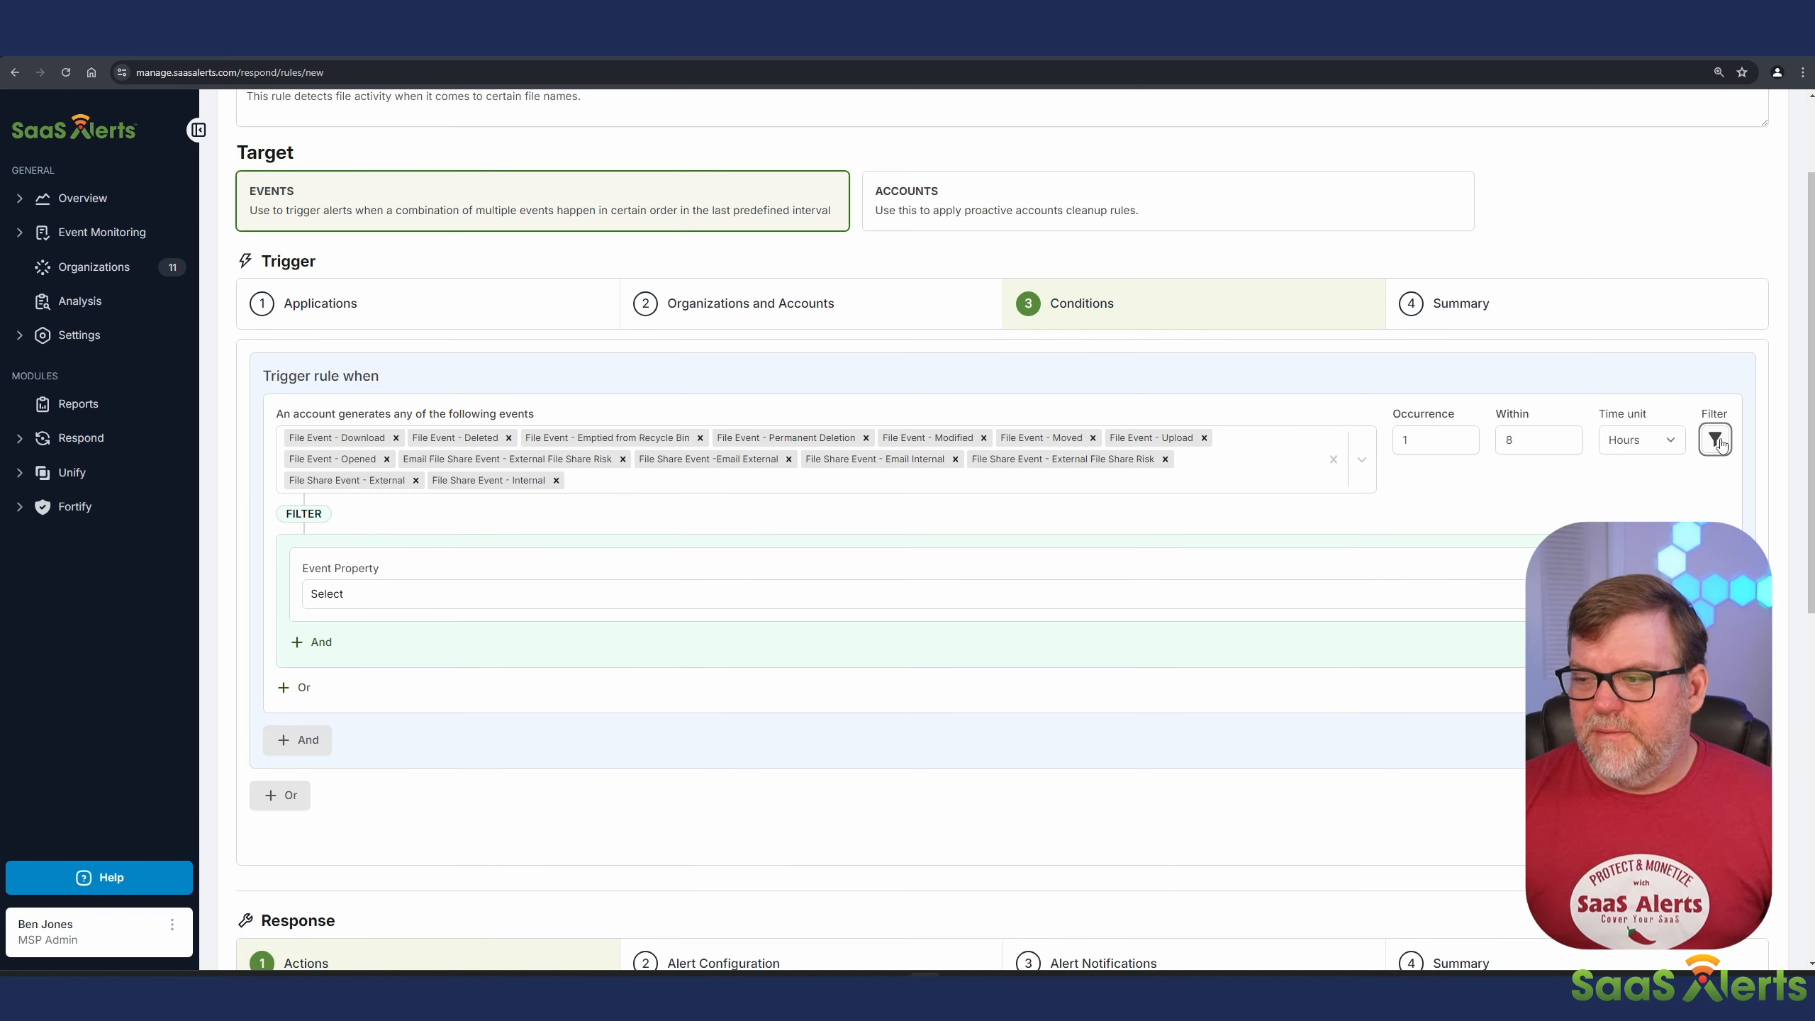
# Step: Define the filter so that Description Details contains CEO_passwords.xls
pyautogui.click(394, 607)
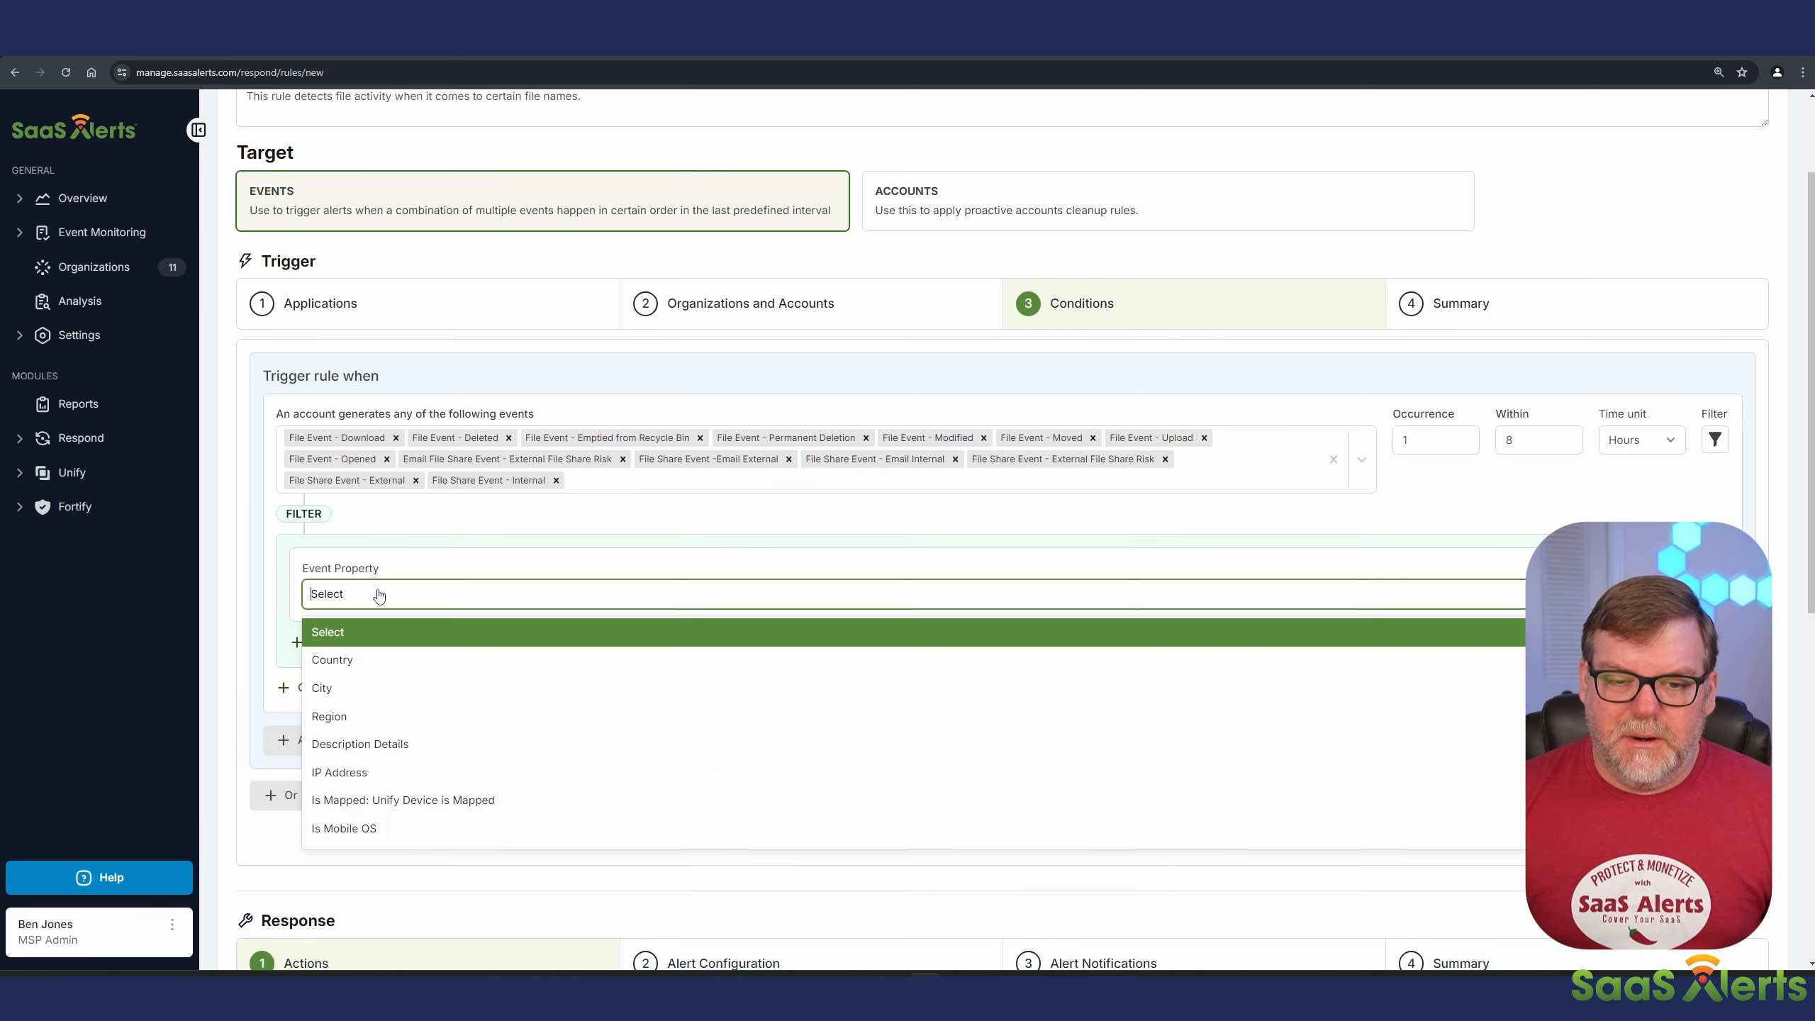
pyautogui.click(374, 743)
pyautogui.click(1263, 606)
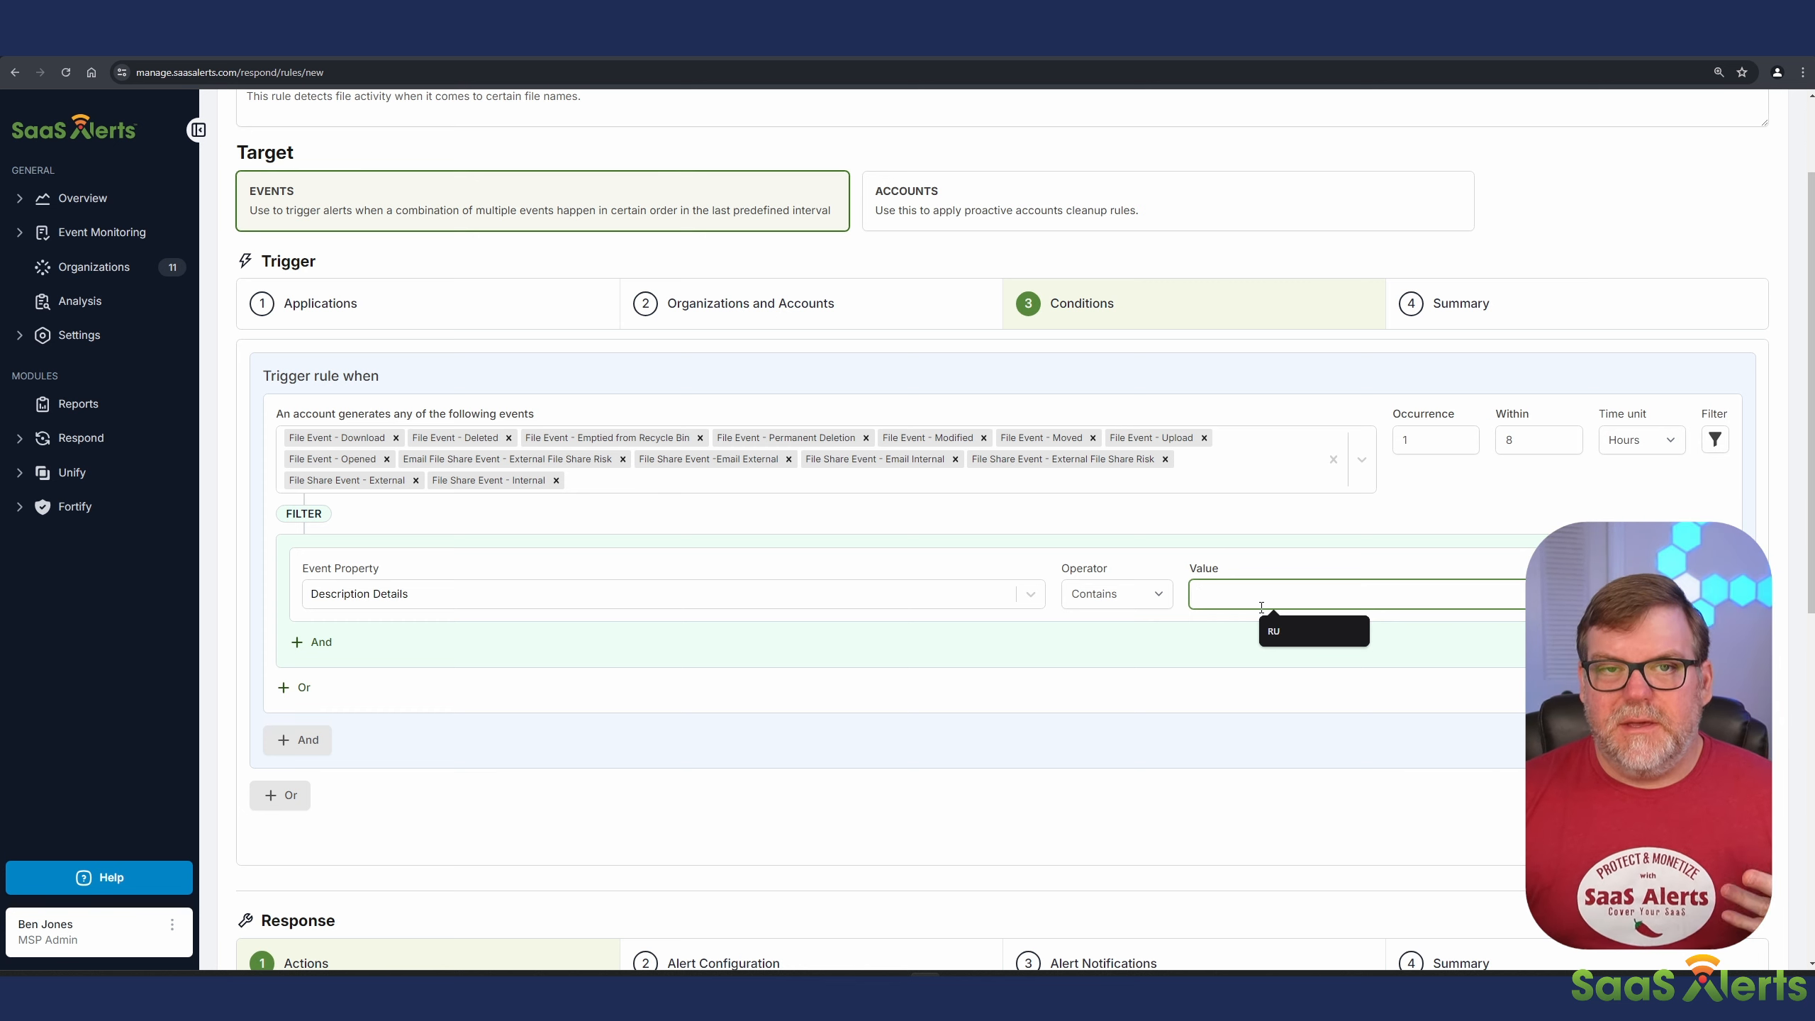
pyautogui.write('account')
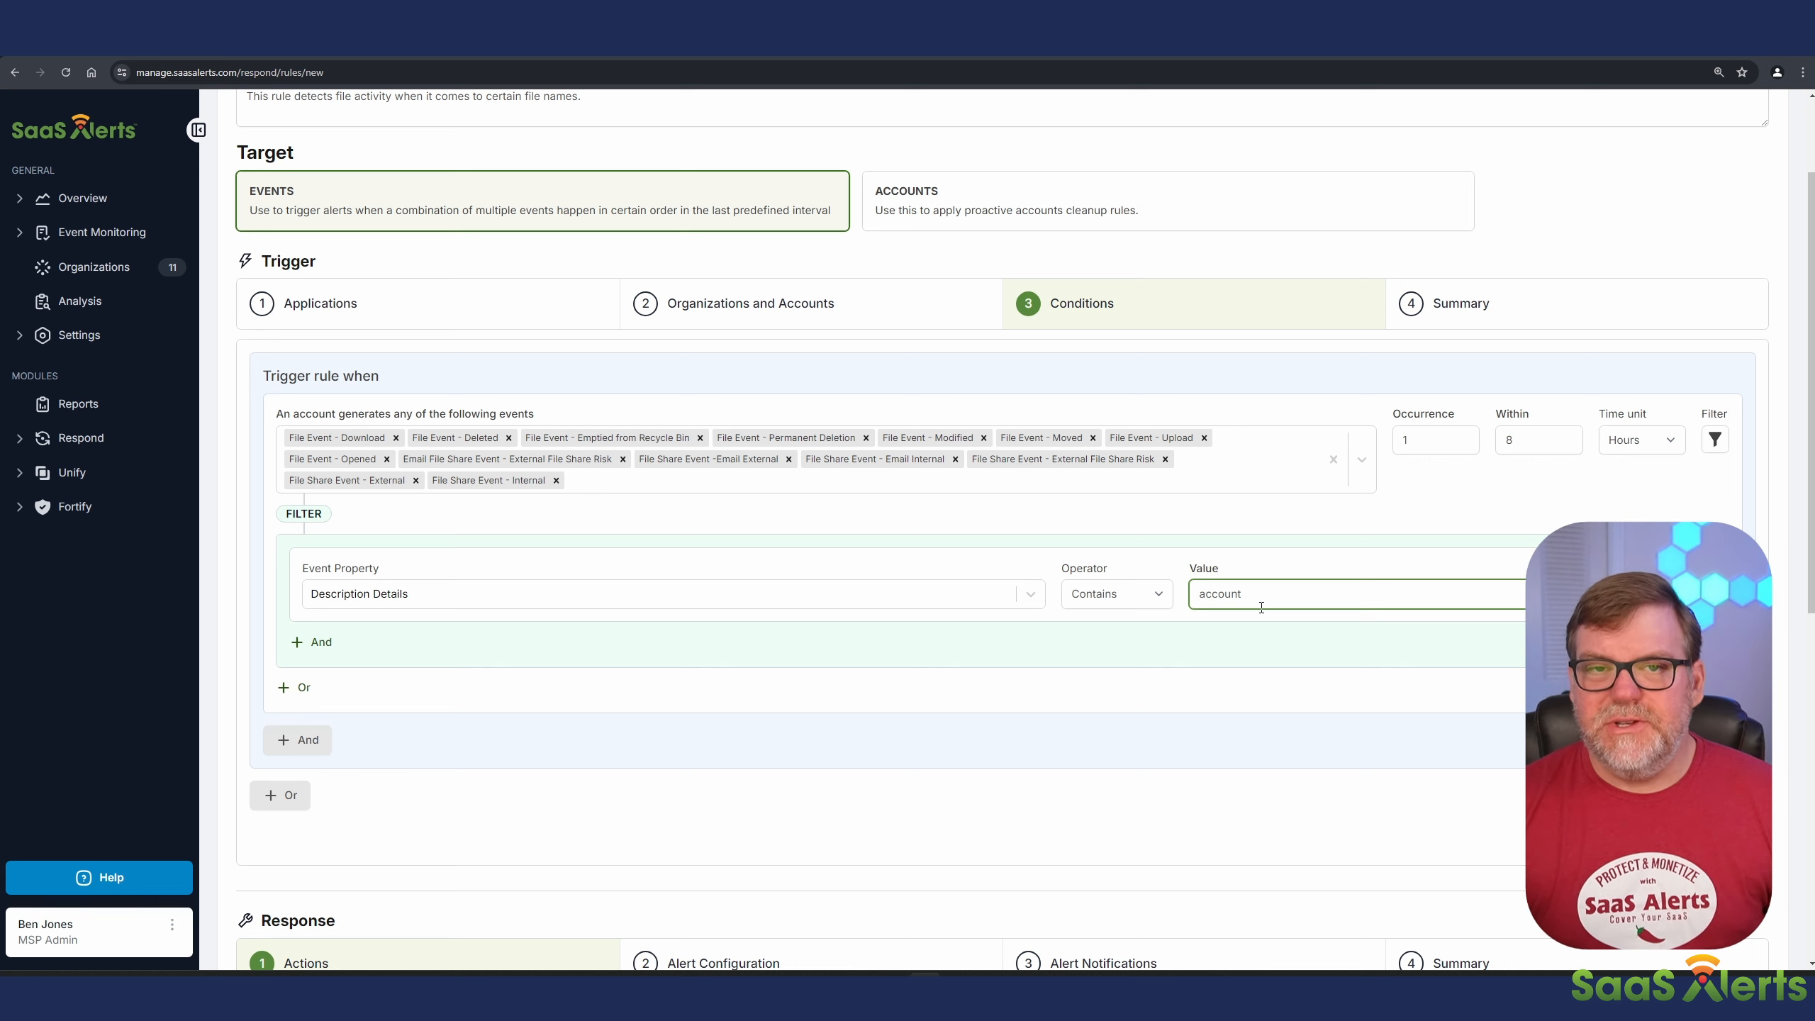
pyautogui.doubleClick(1261, 606)
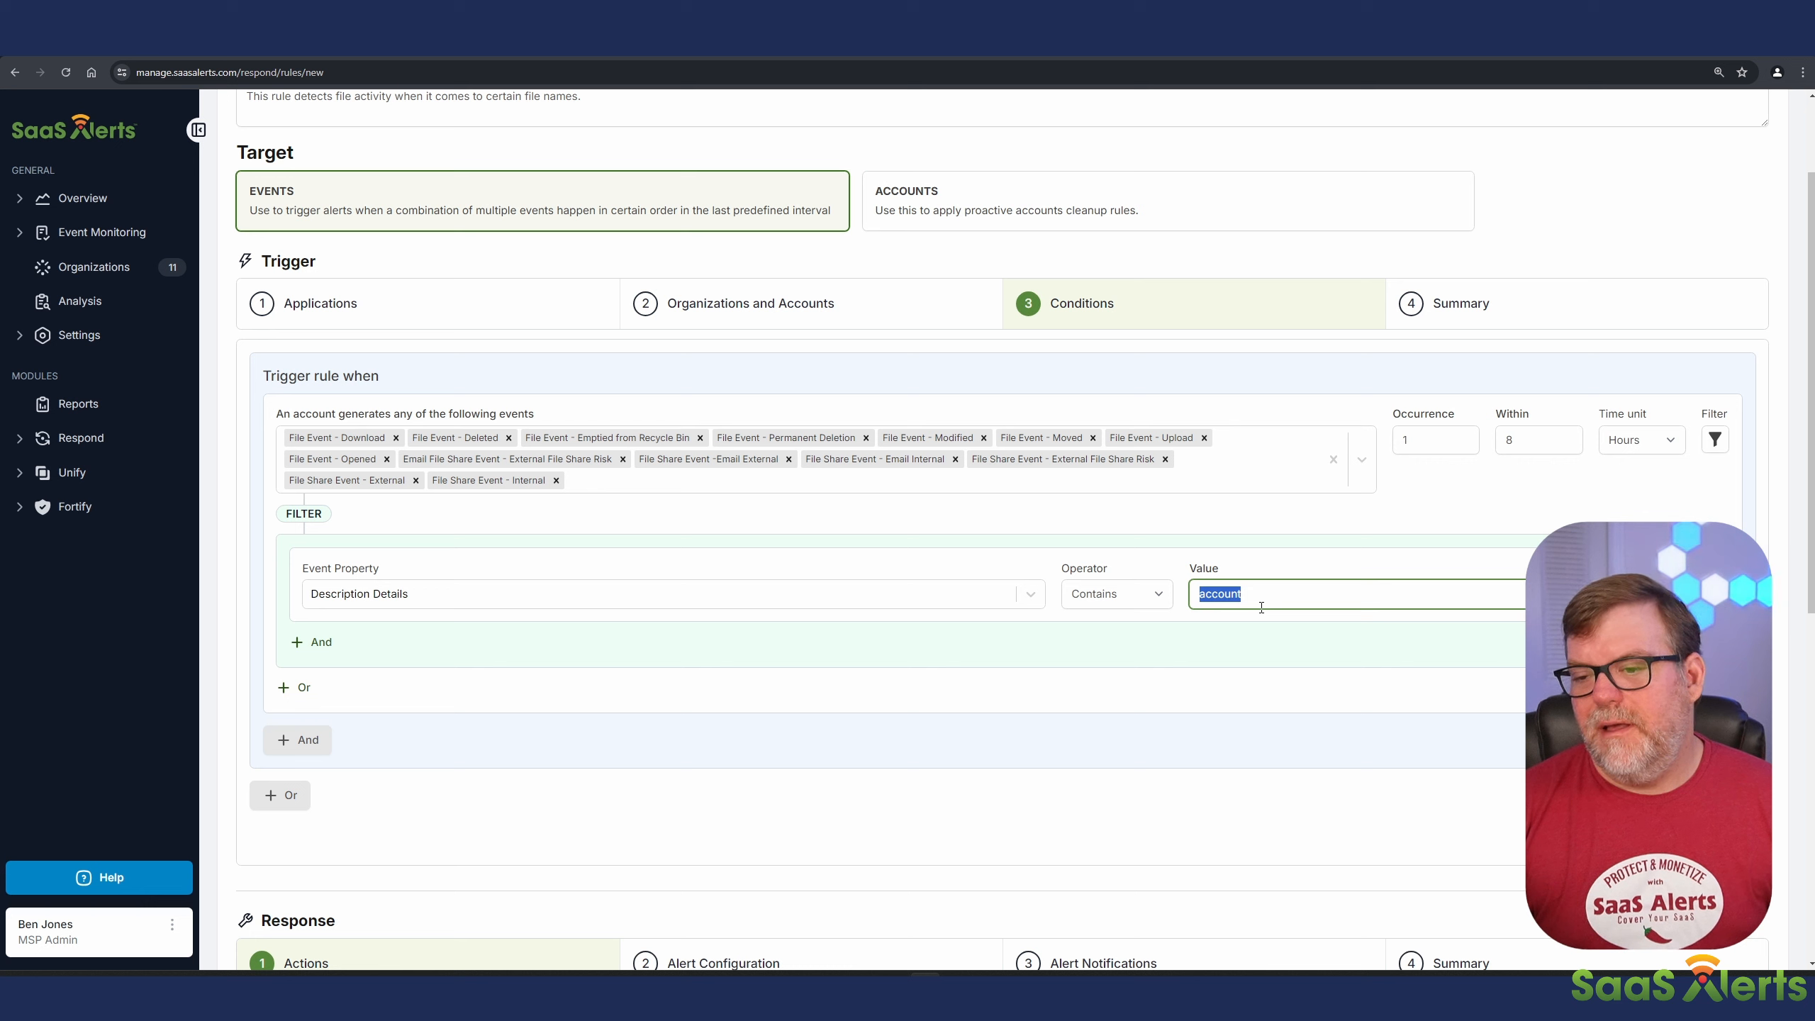
pyautogui.write('CEO')
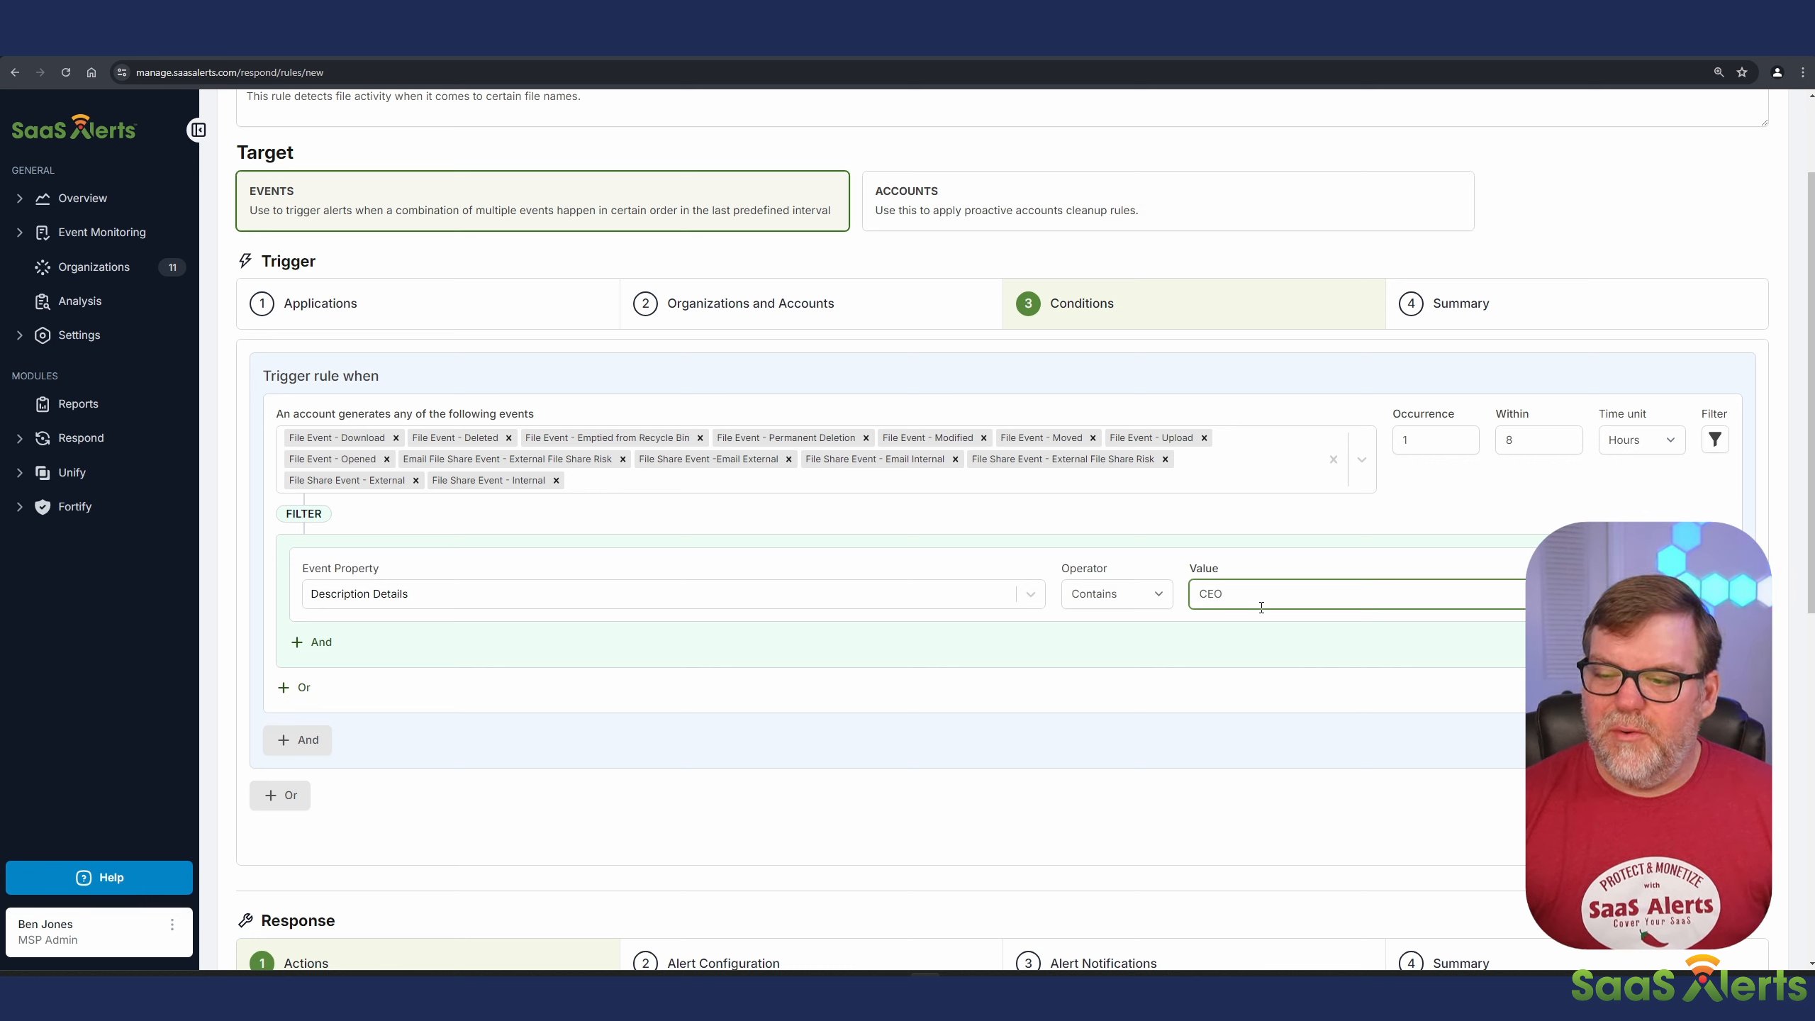
pyautogui.write('_passwords')
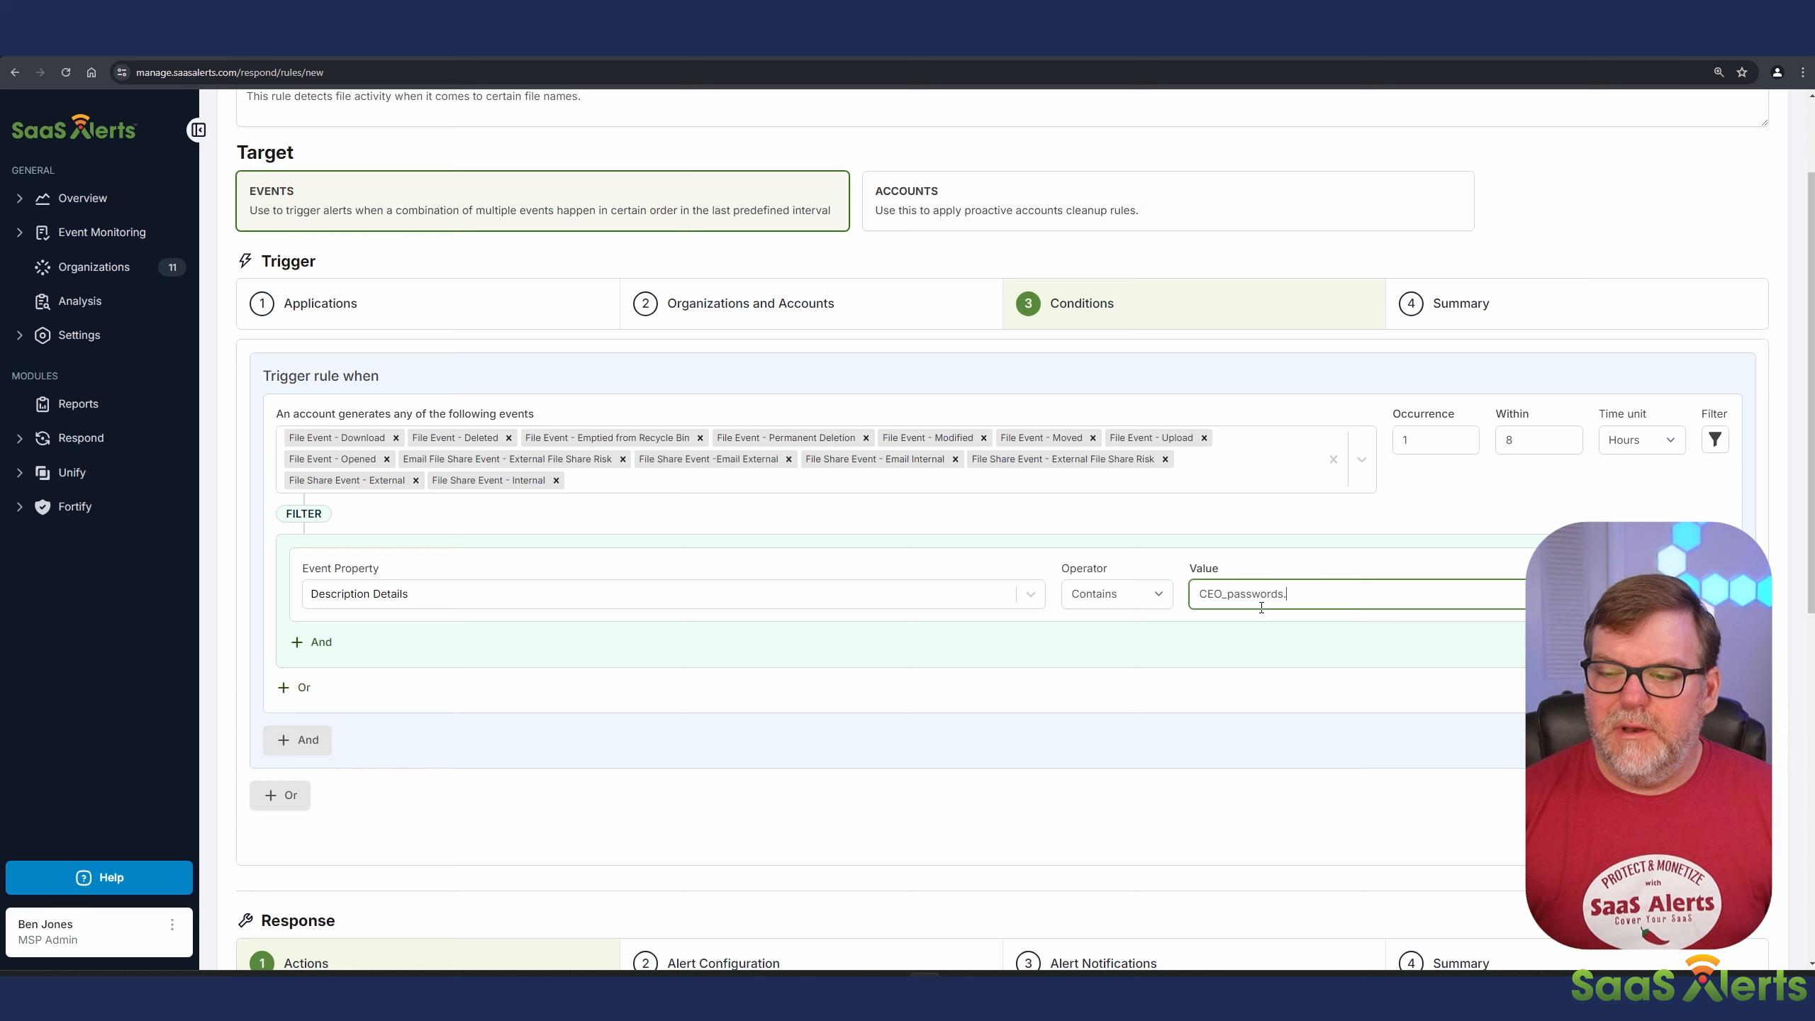
pyautogui.write('.xls')
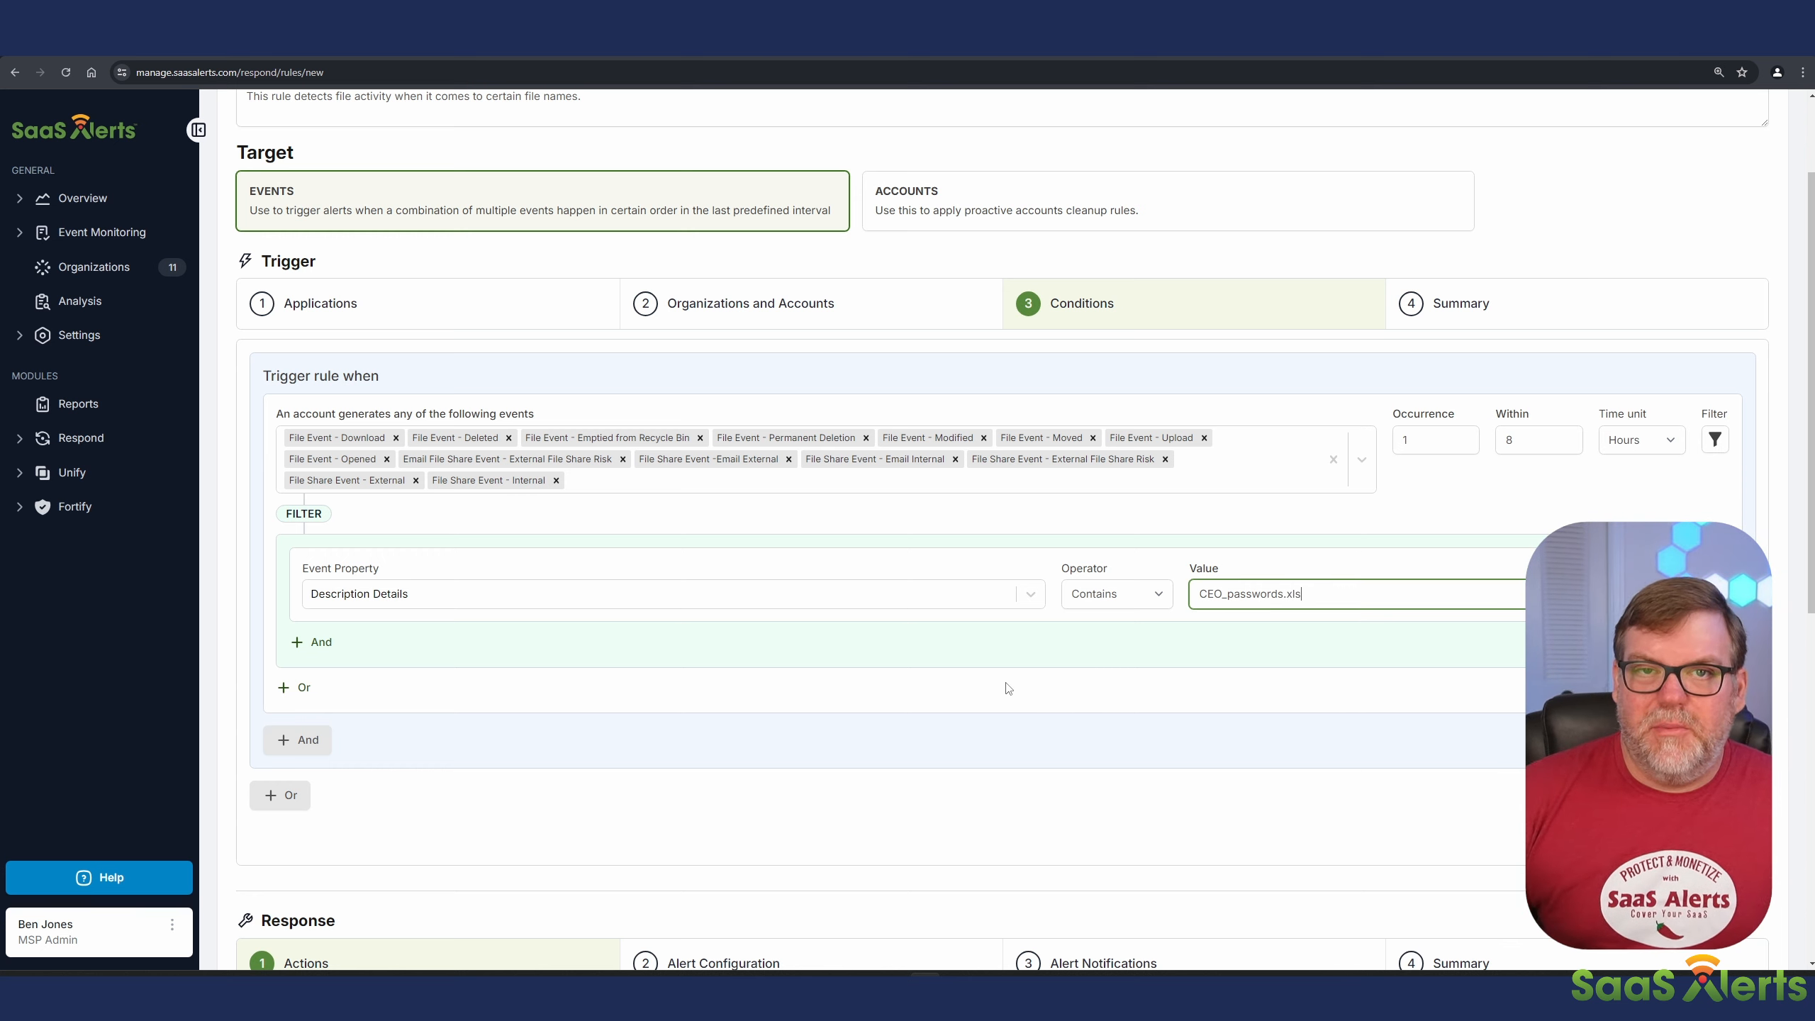
# Step: Configure the rule's response action for the Microsoft application as Alert Only
pyautogui.scroll(-7, 750, 572)
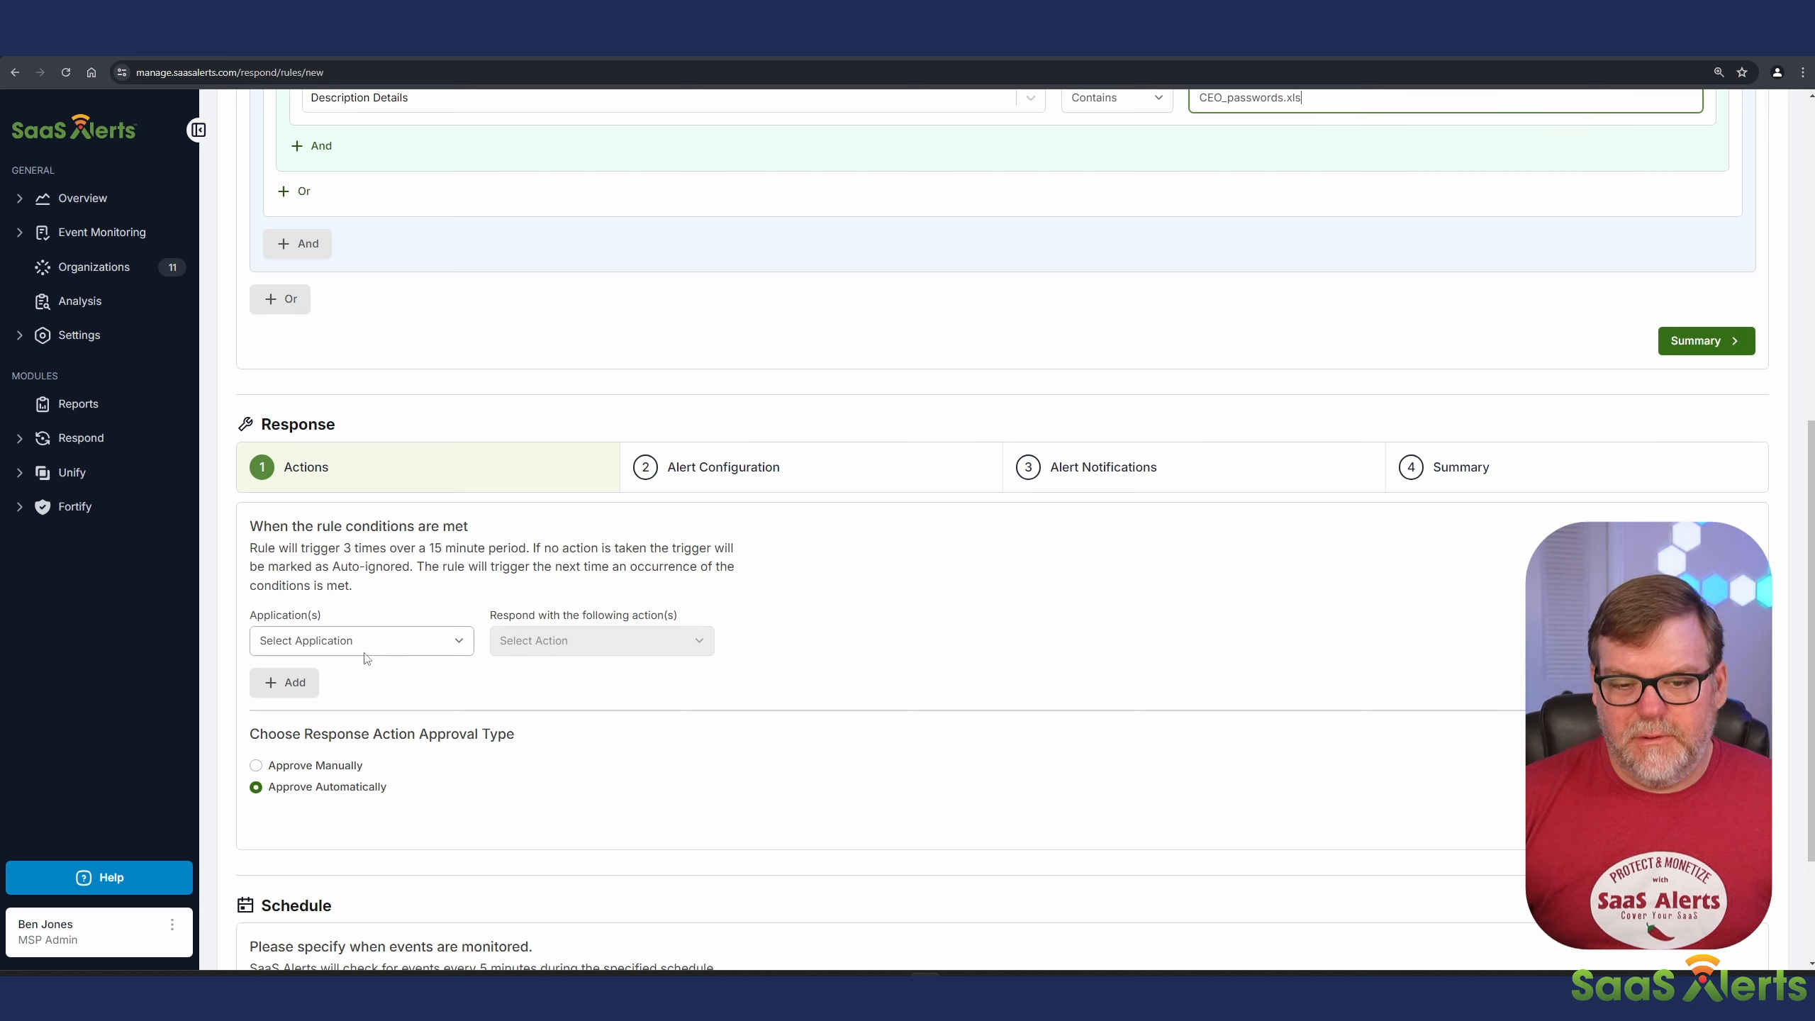
pyautogui.click(359, 648)
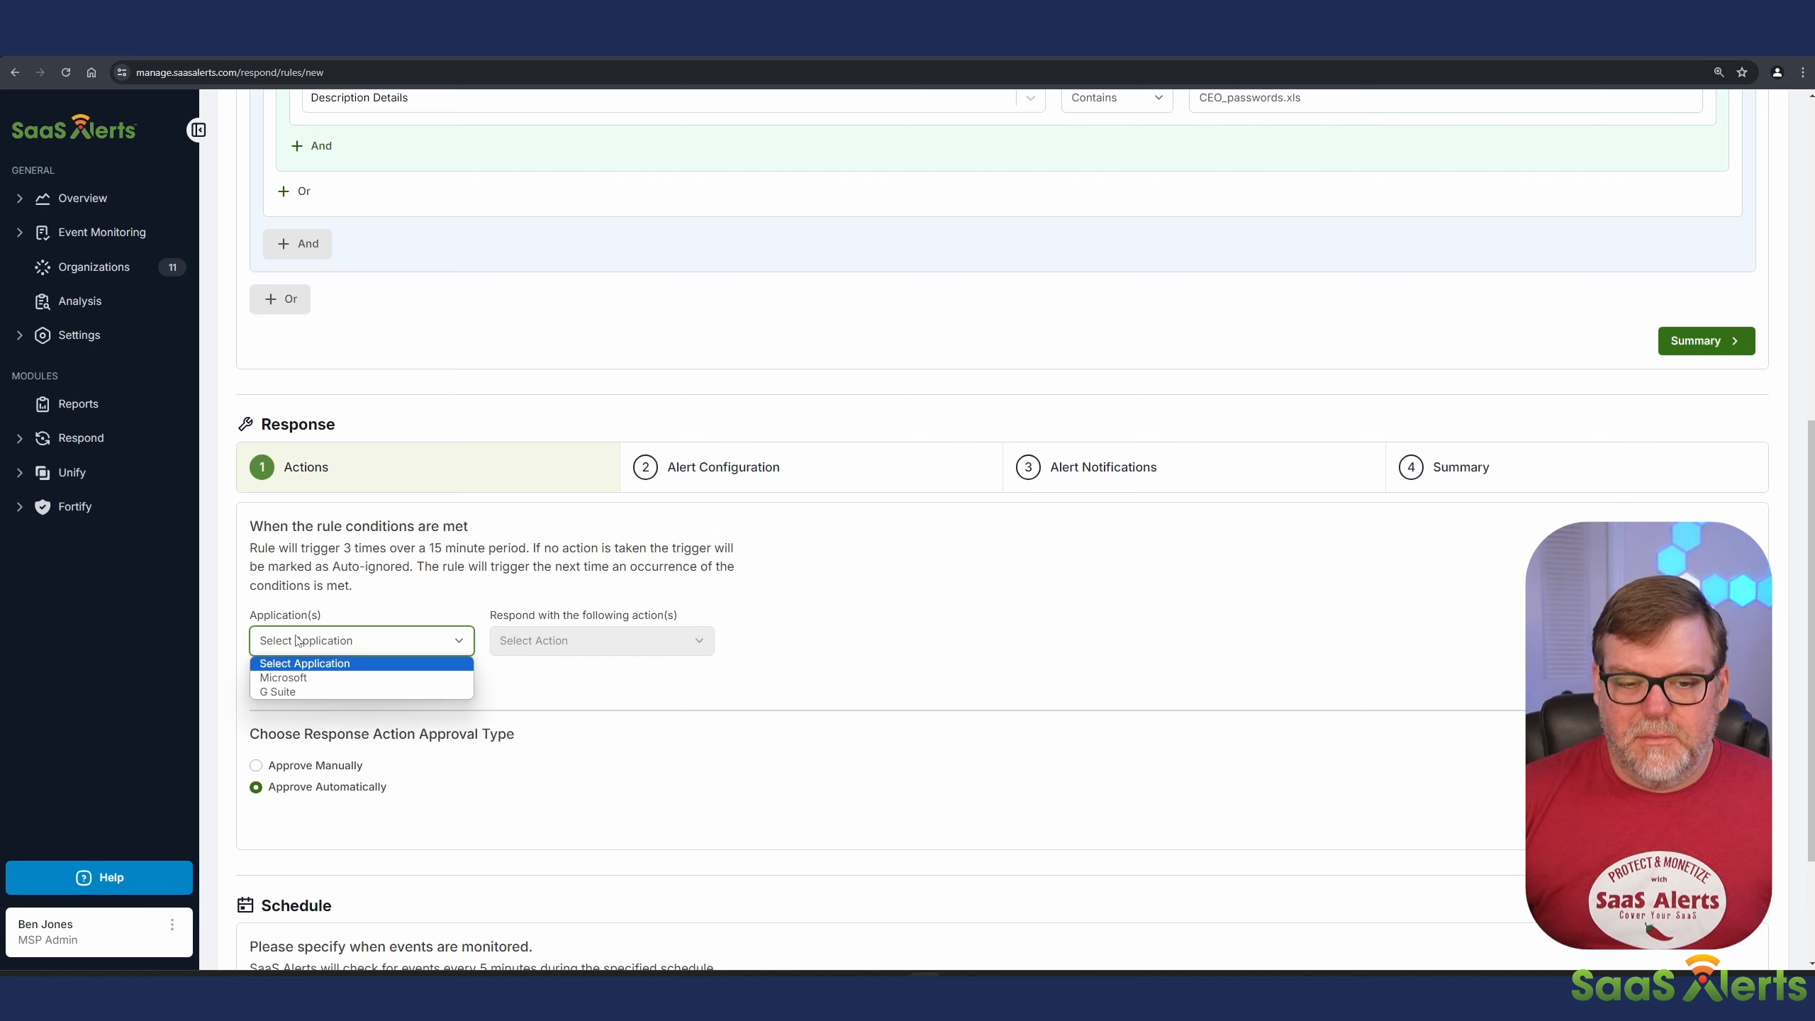
pyautogui.click(293, 680)
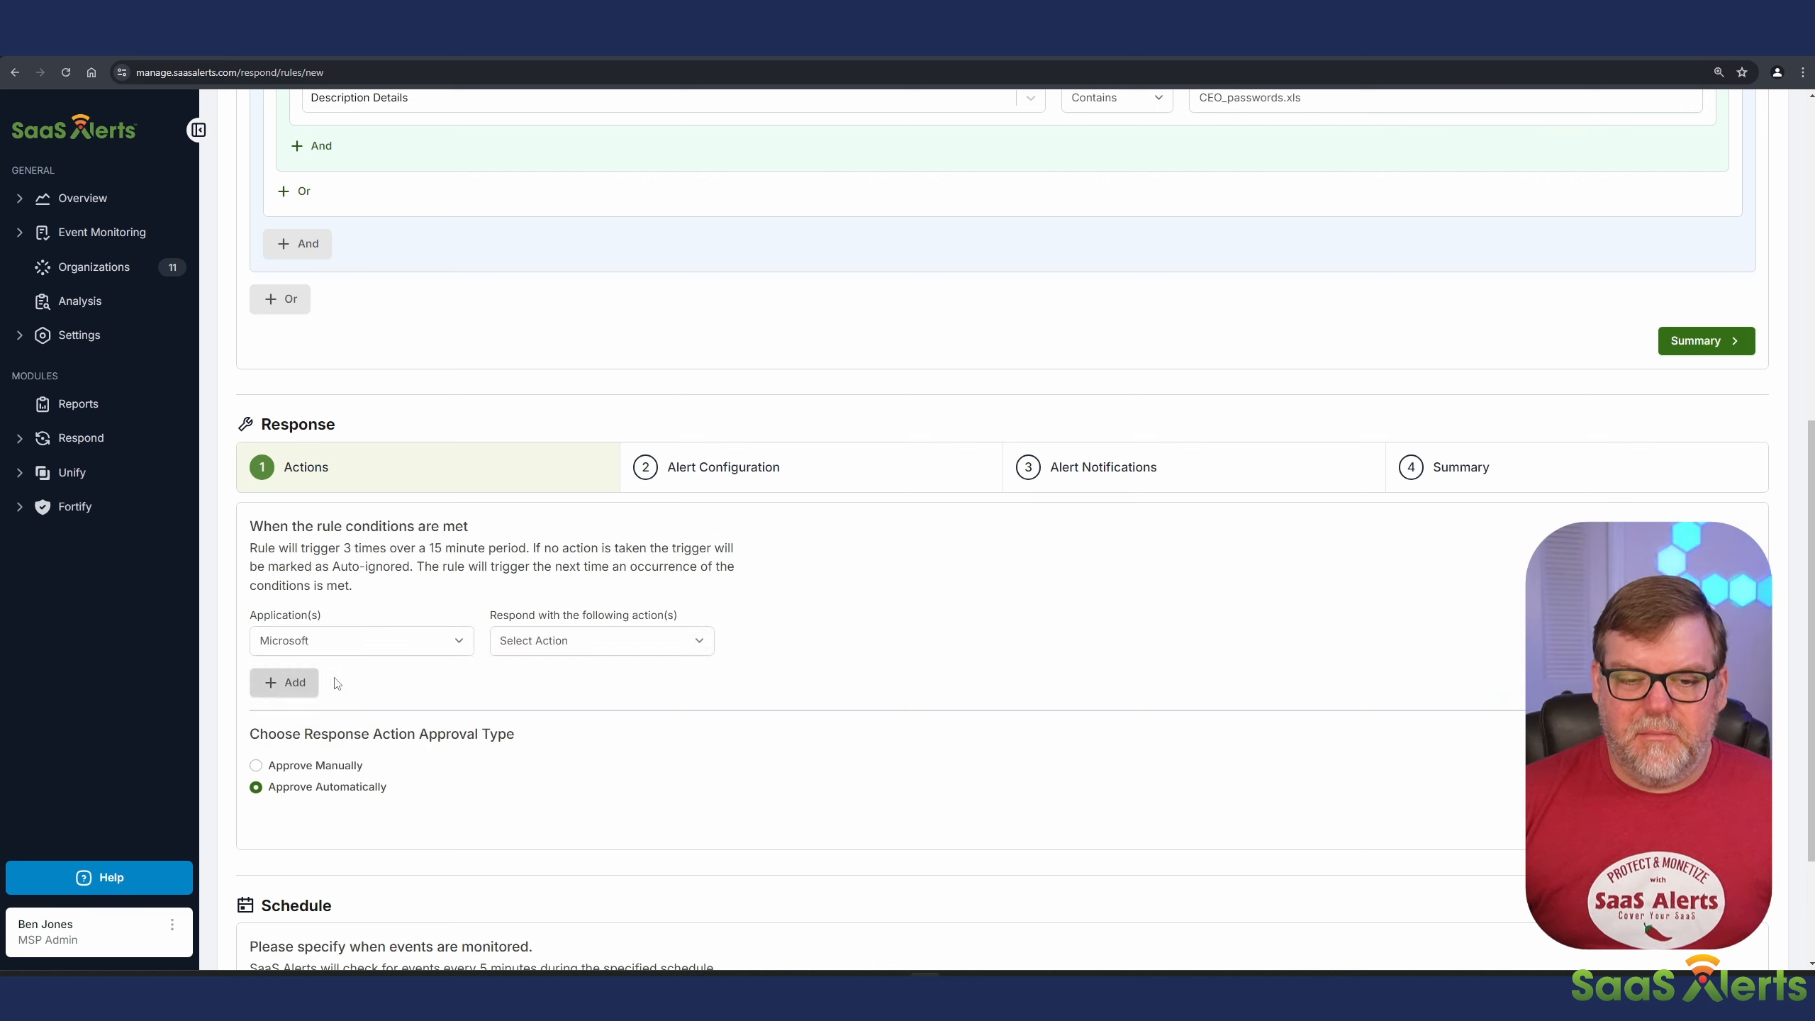
pyautogui.click(582, 640)
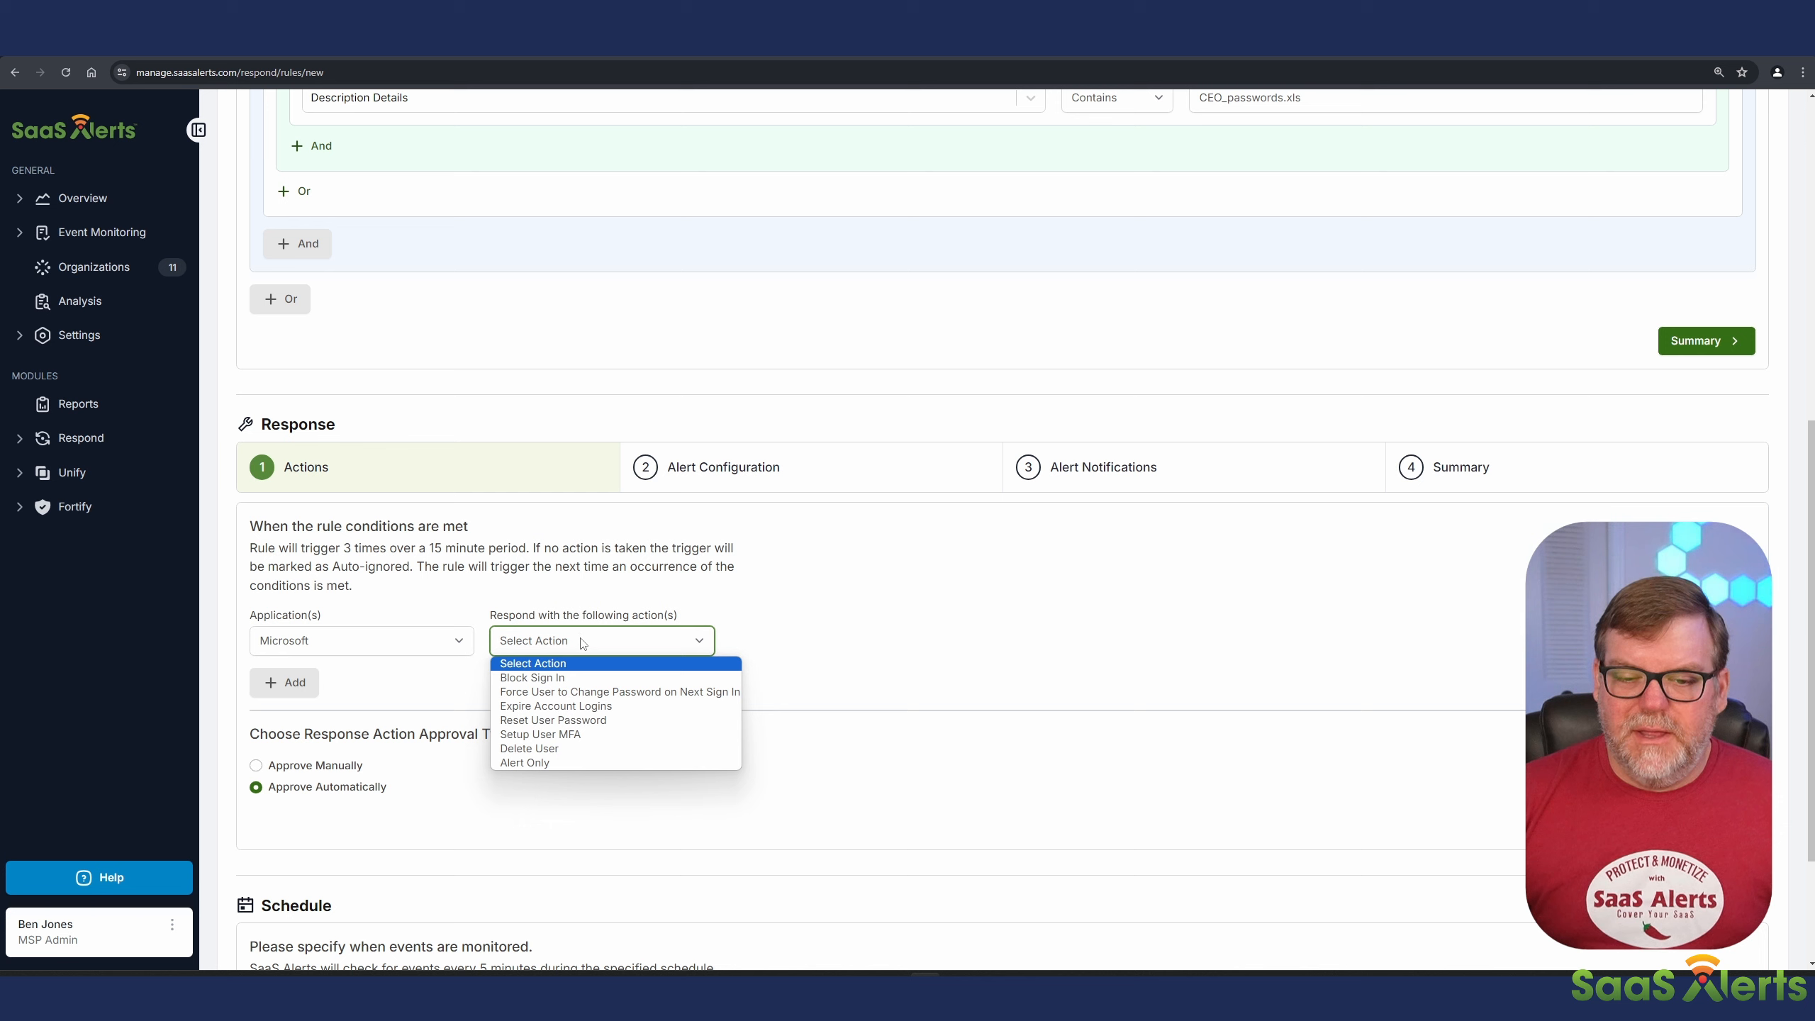
pyautogui.click(552, 764)
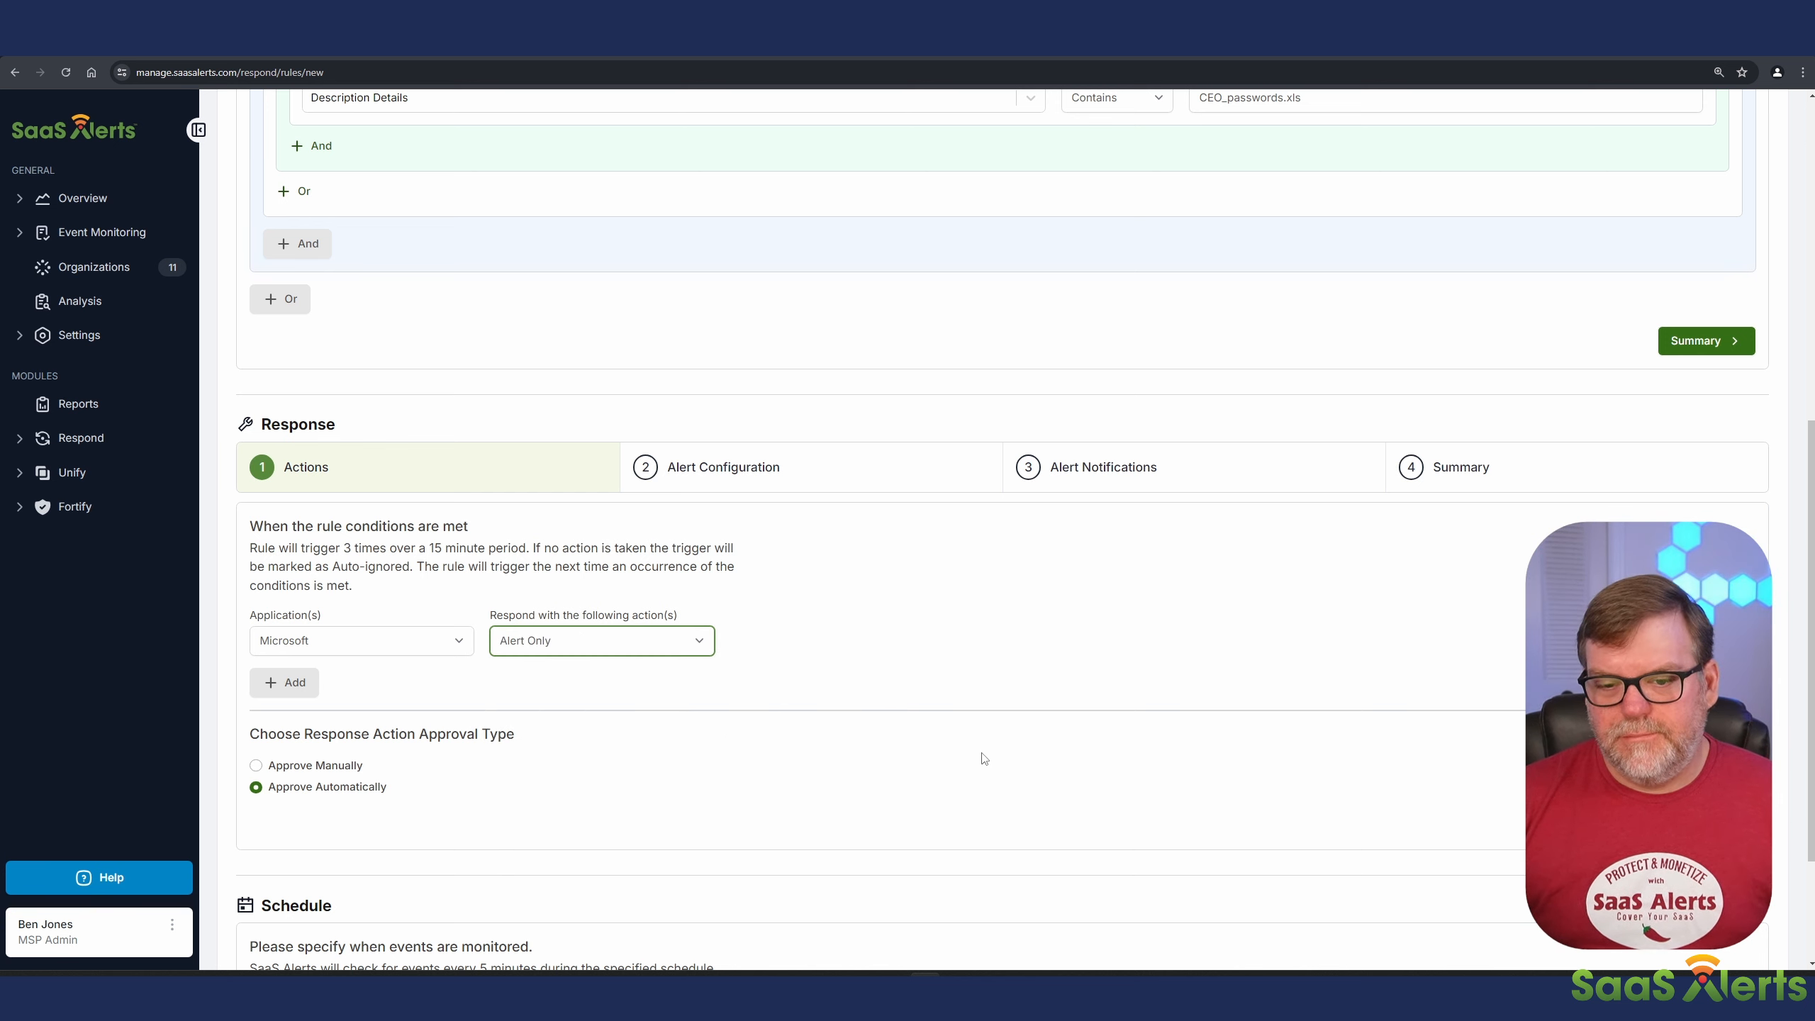
# Step: Set the response's event alert severity to Medium and view the alert notification settings
pyautogui.click(716, 469)
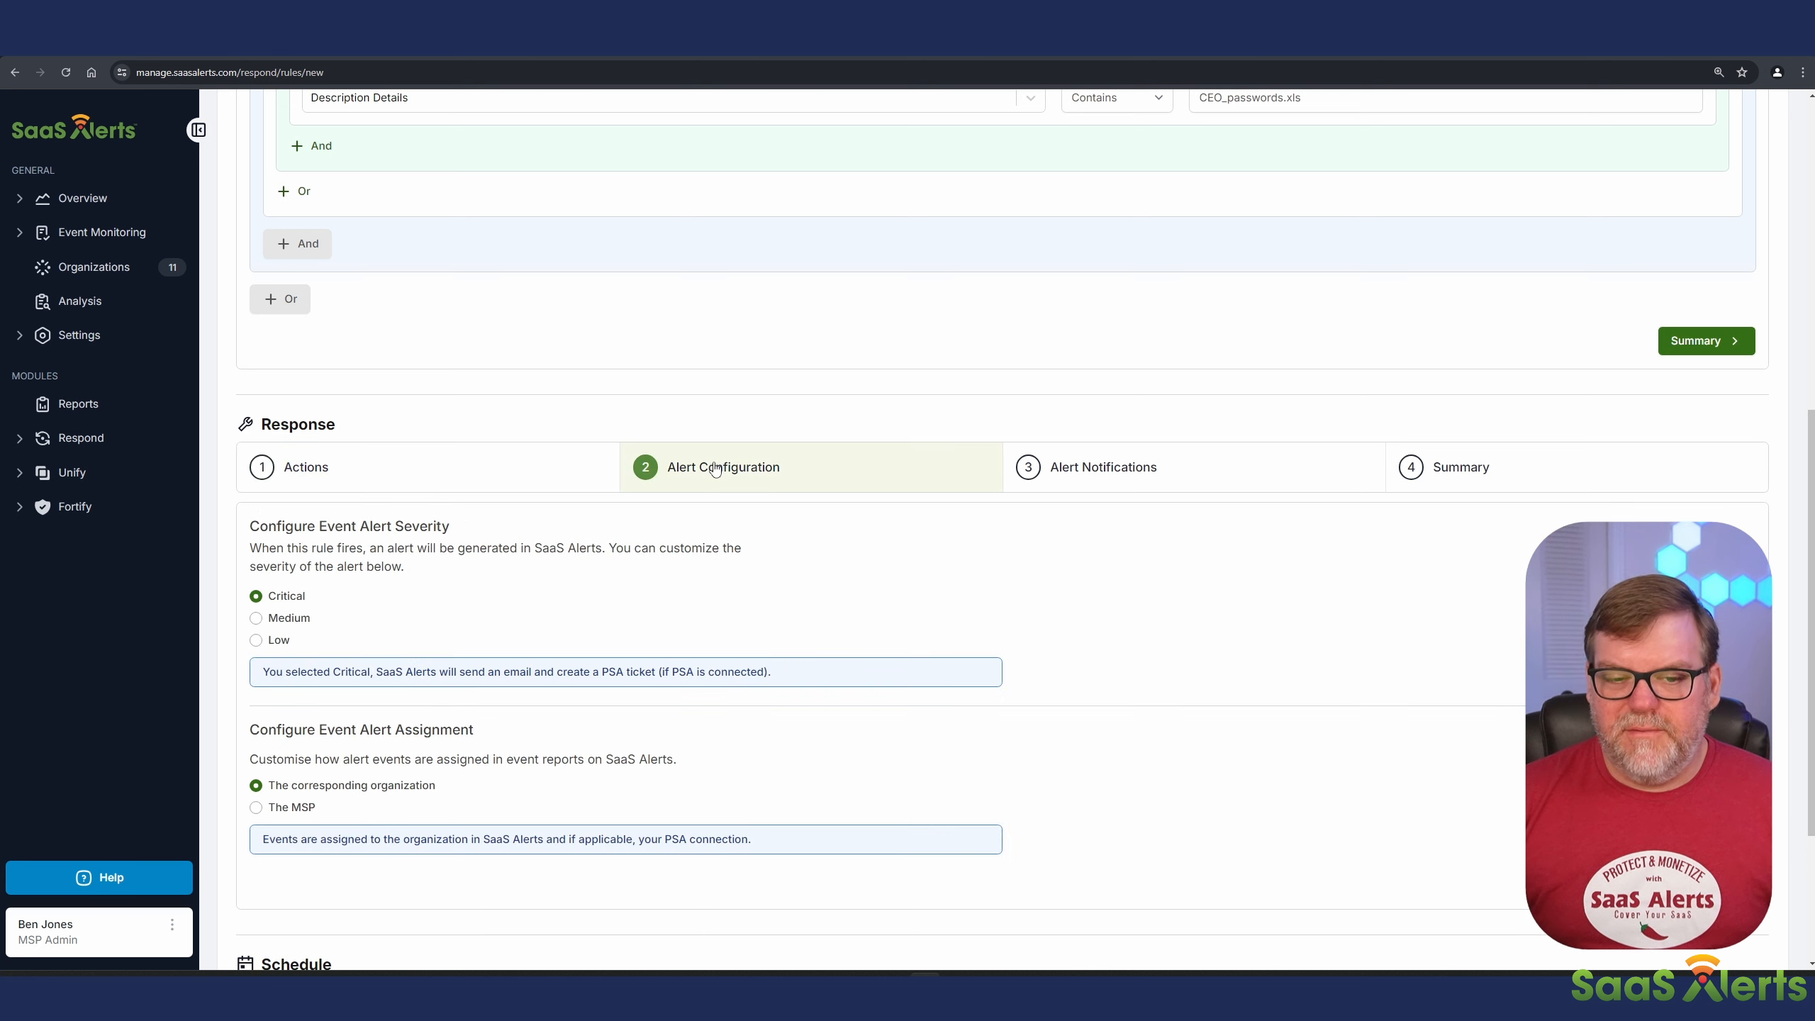
pyautogui.click(256, 617)
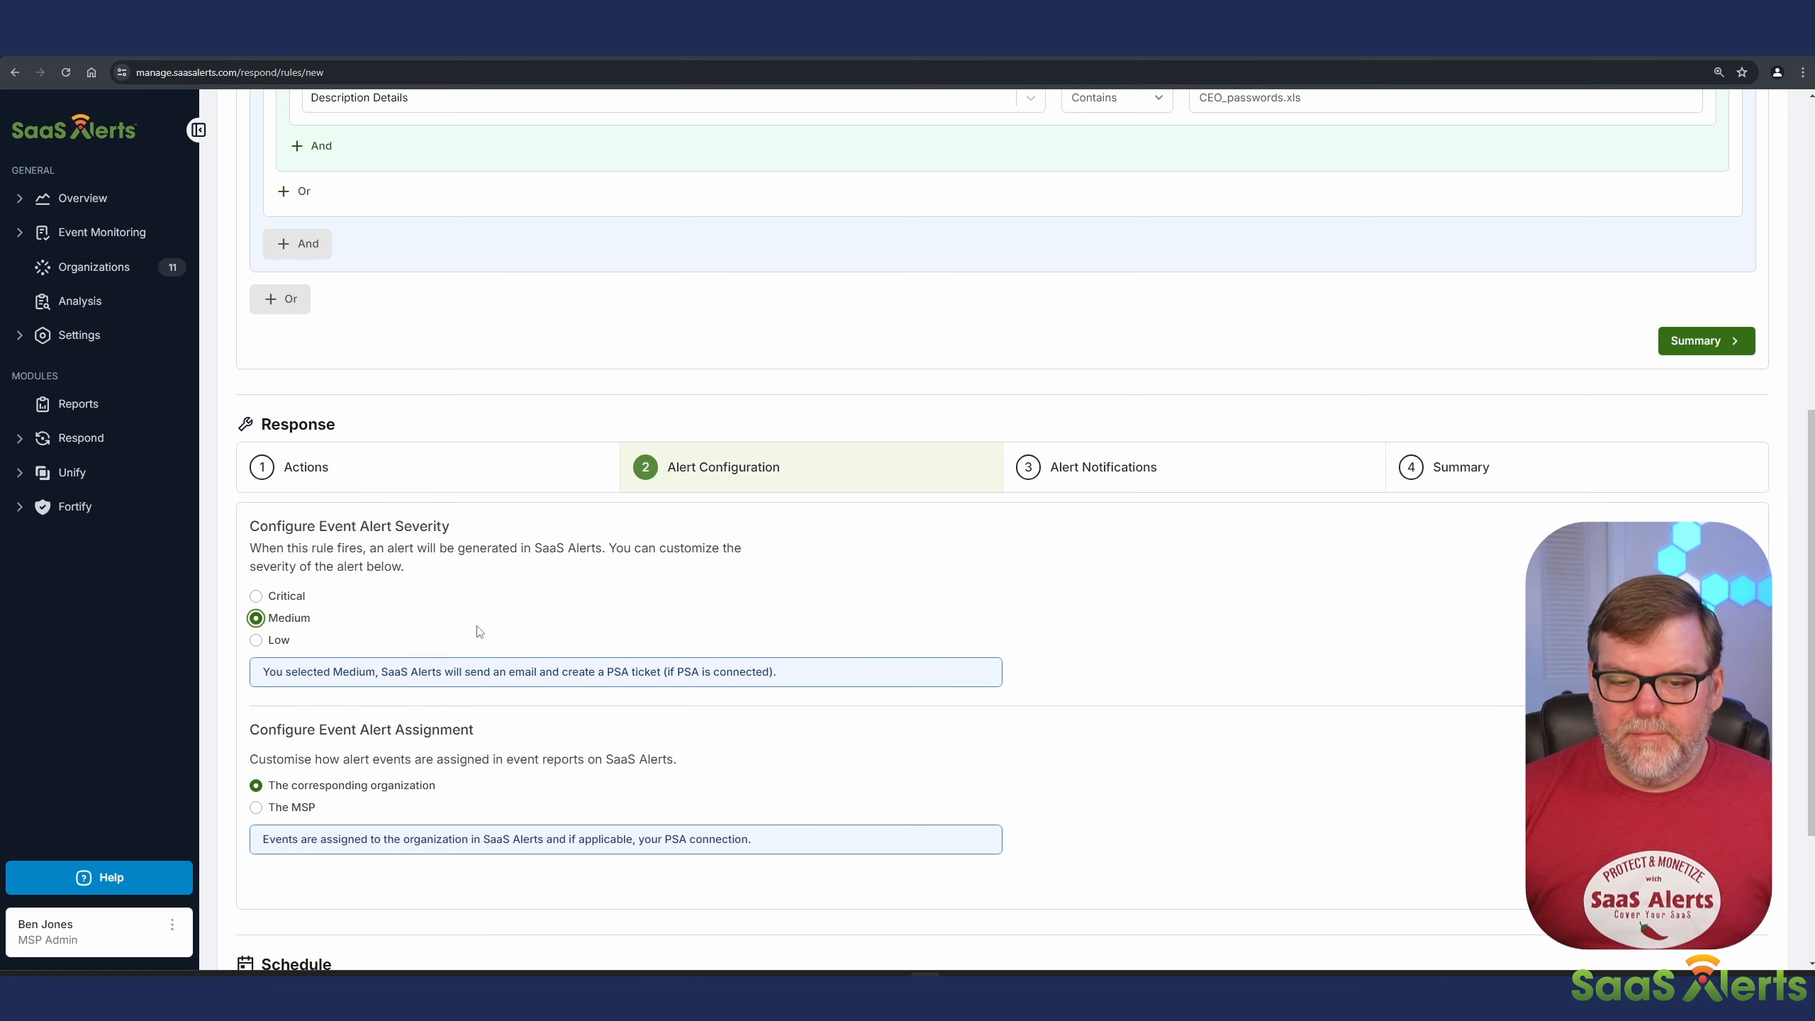
pyautogui.click(1136, 488)
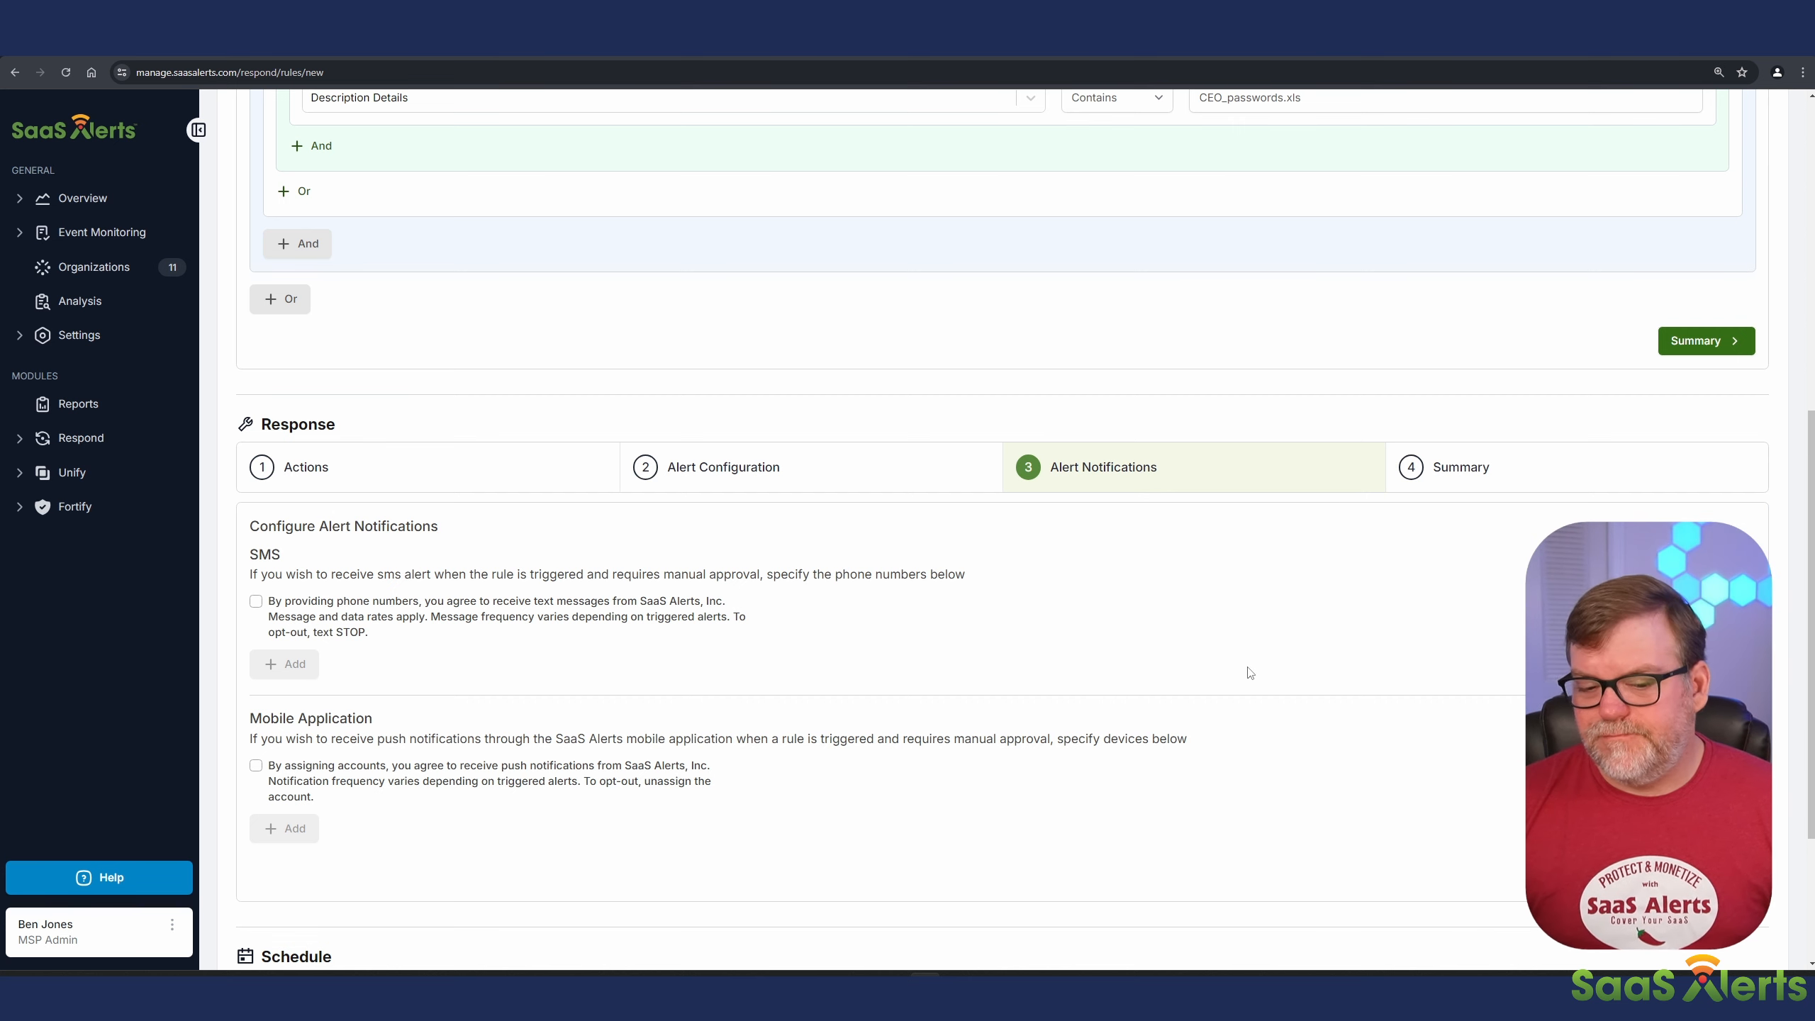
# Step: Save the Honey pot rule and highlight the CEO_passwords.xls filter value in its trigger summary
pyautogui.scroll(-3, 1240, 676)
pyautogui.scroll(6, 1258, 715)
pyautogui.scroll(6, 1286, 750)
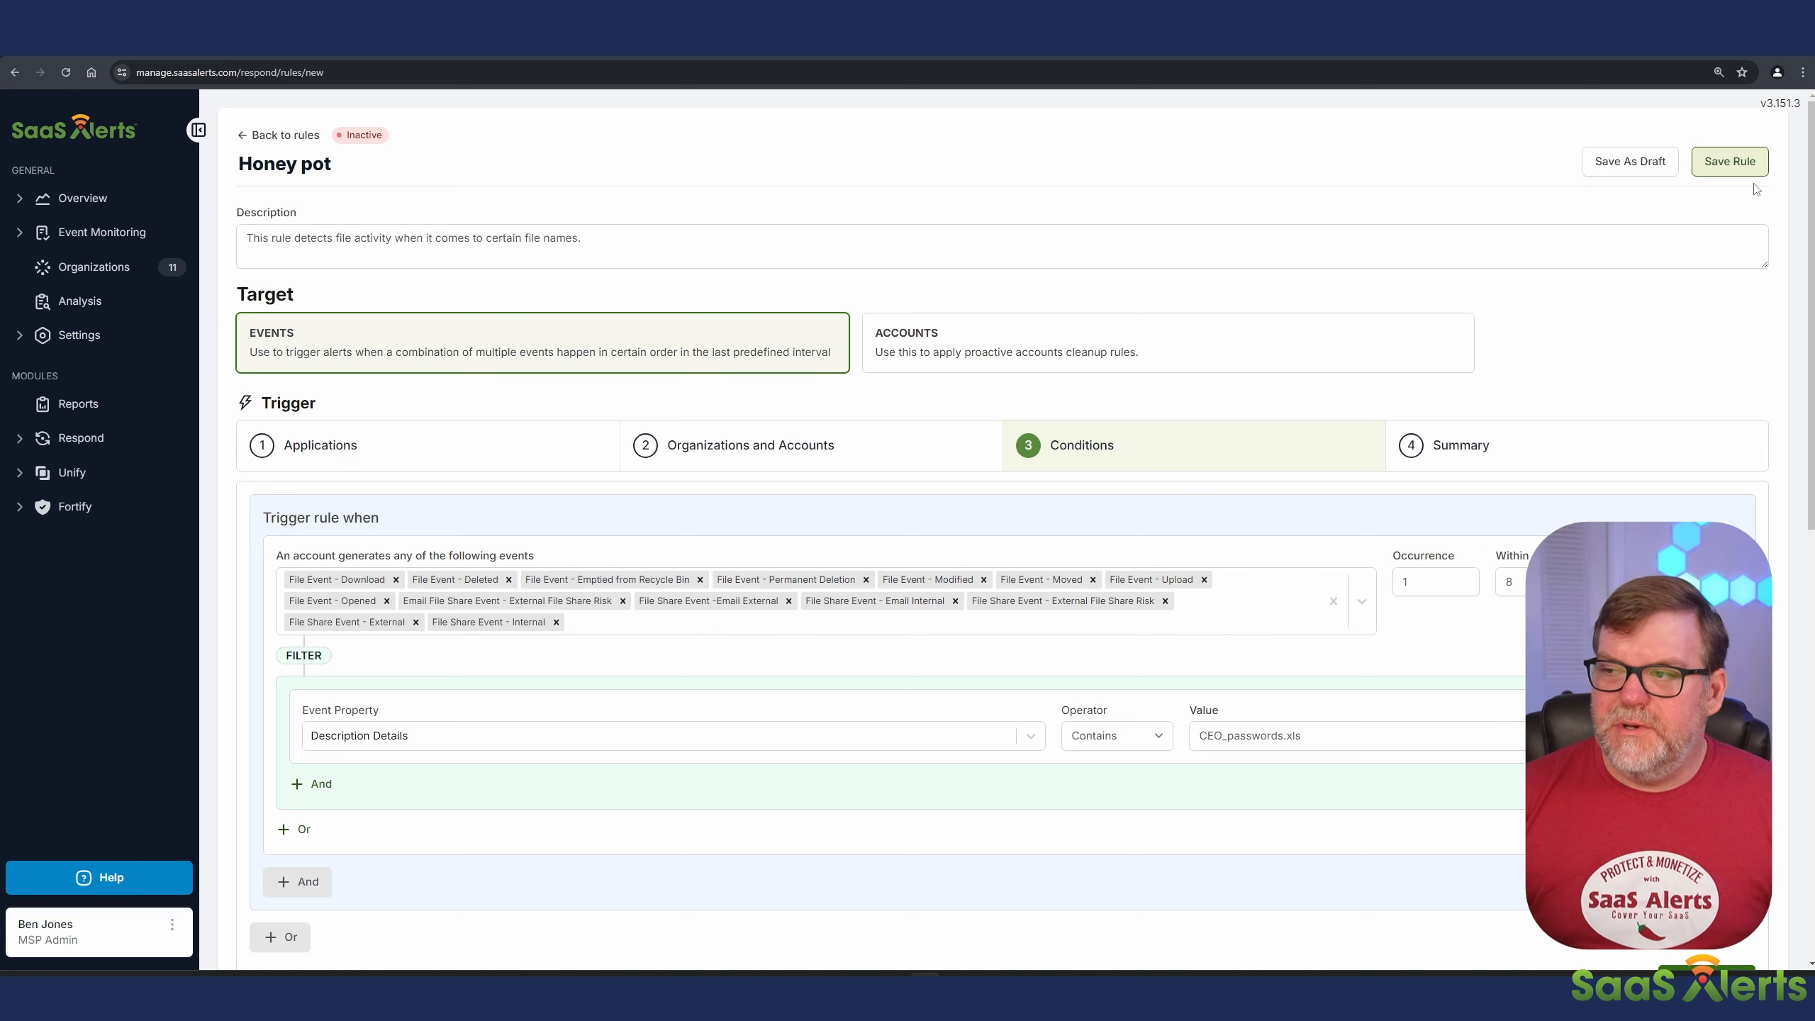
pyautogui.click(1732, 163)
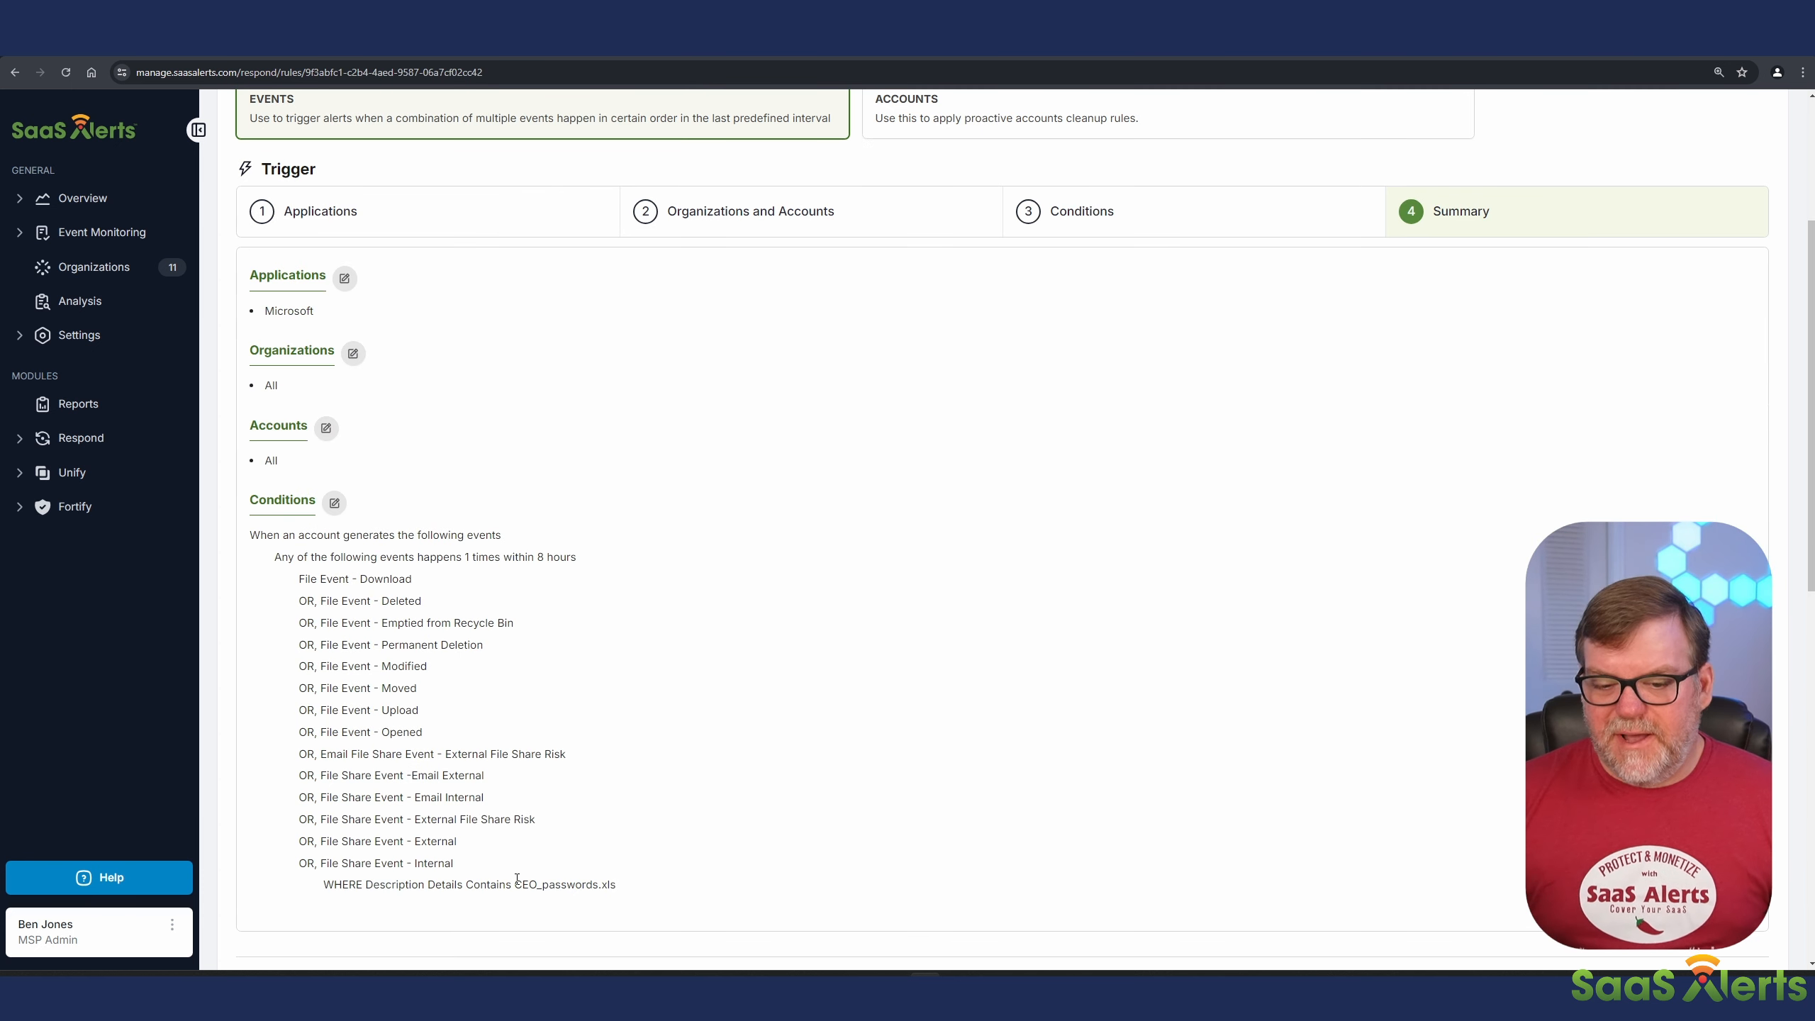
pyautogui.moveTo(516, 884); pyautogui.dragTo(616, 884)
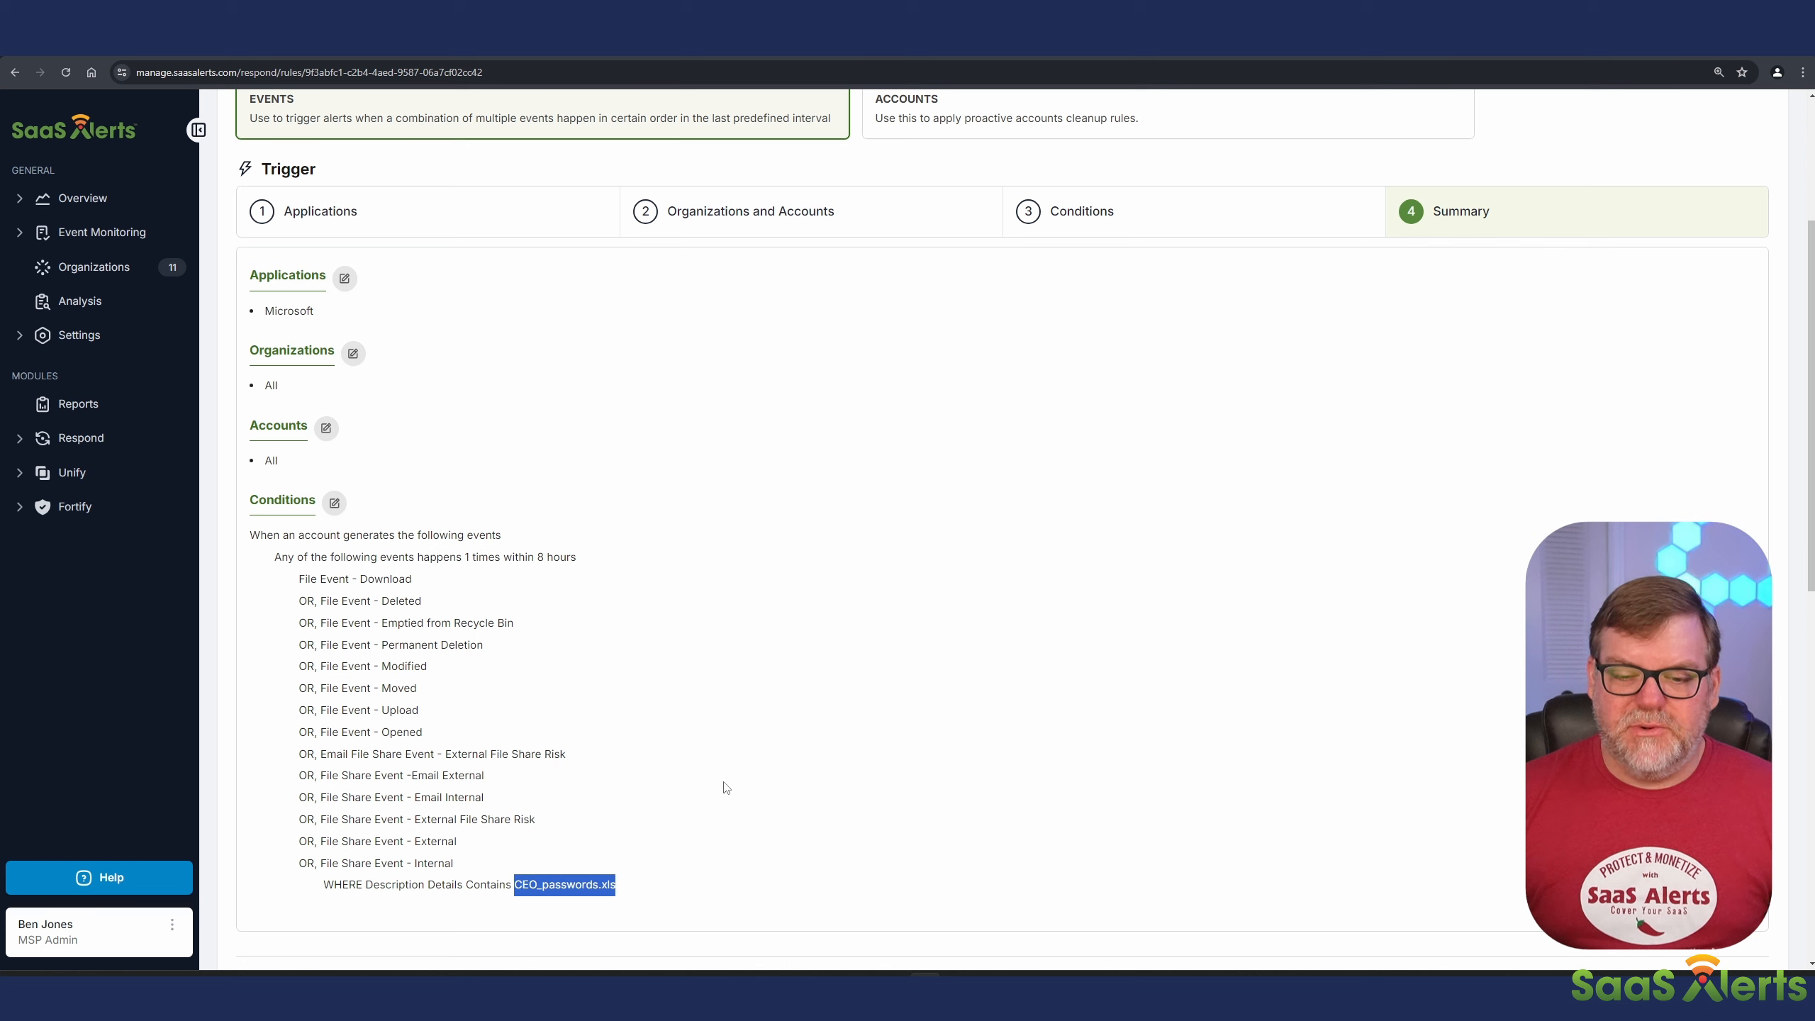